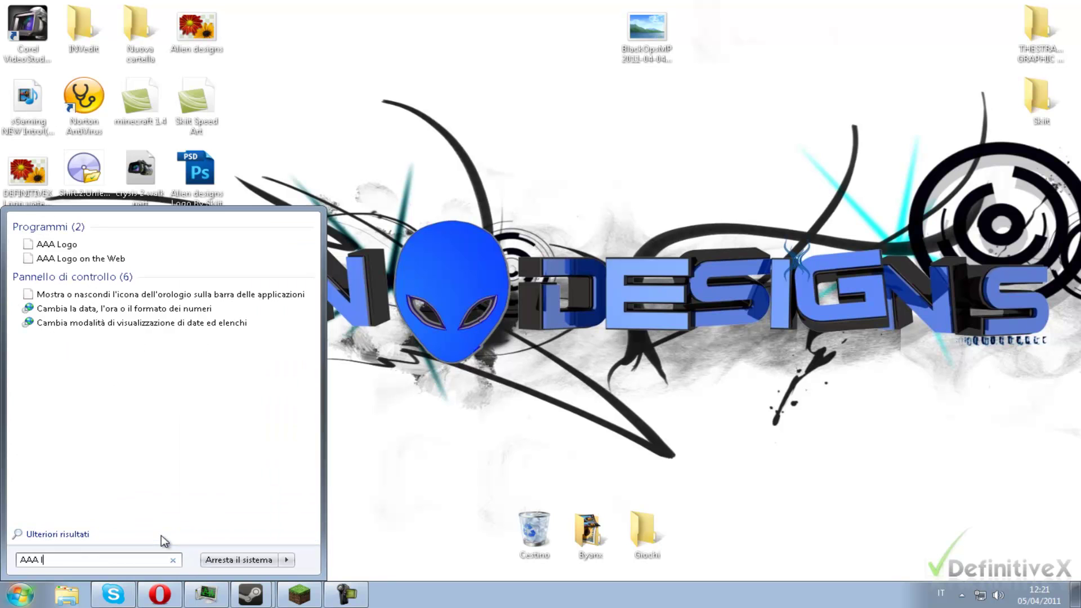
# Launch AAA Logo and start a blank project from the template library window
pyautogui.click(32, 245)
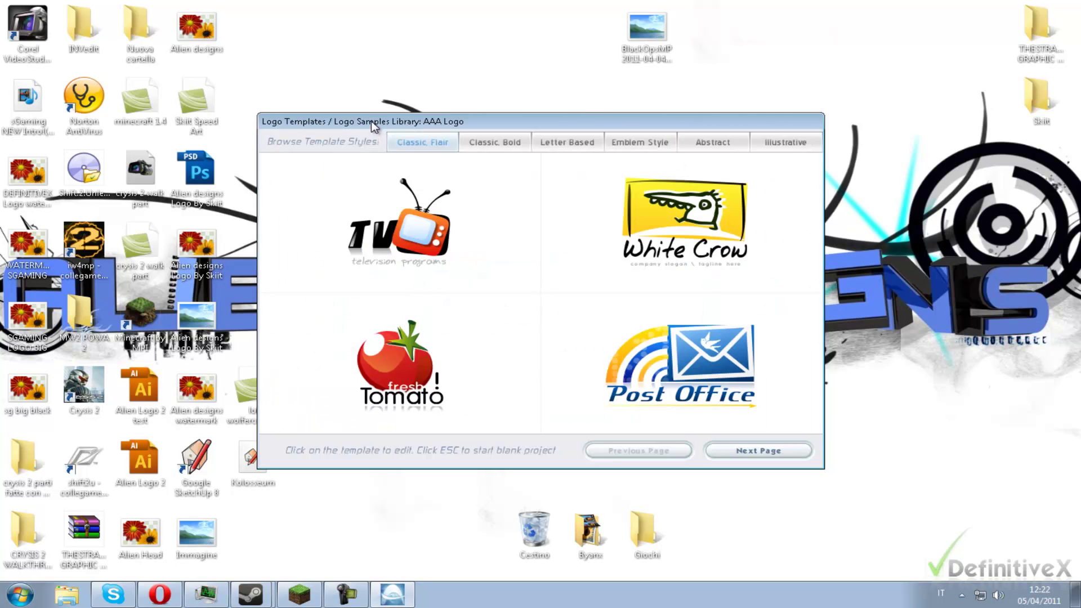
pyautogui.moveTo(261, 471); pyautogui.dragTo(262, 110)
pyautogui.moveTo(534, 147)
pyautogui.mouseDown()
pyautogui.moveTo(503, 147)
pyautogui.moveTo(518, 147)
pyautogui.mouseUp()
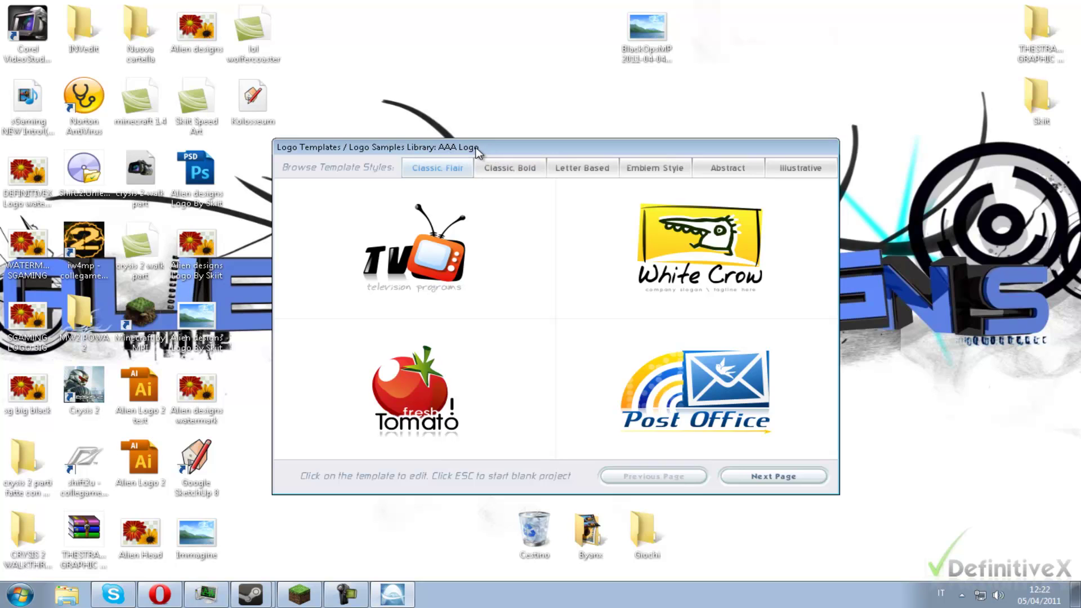
pyautogui.press('Escape')
# View the program's version and licence information, and close AAA Logo
pyautogui.click(140, 20)
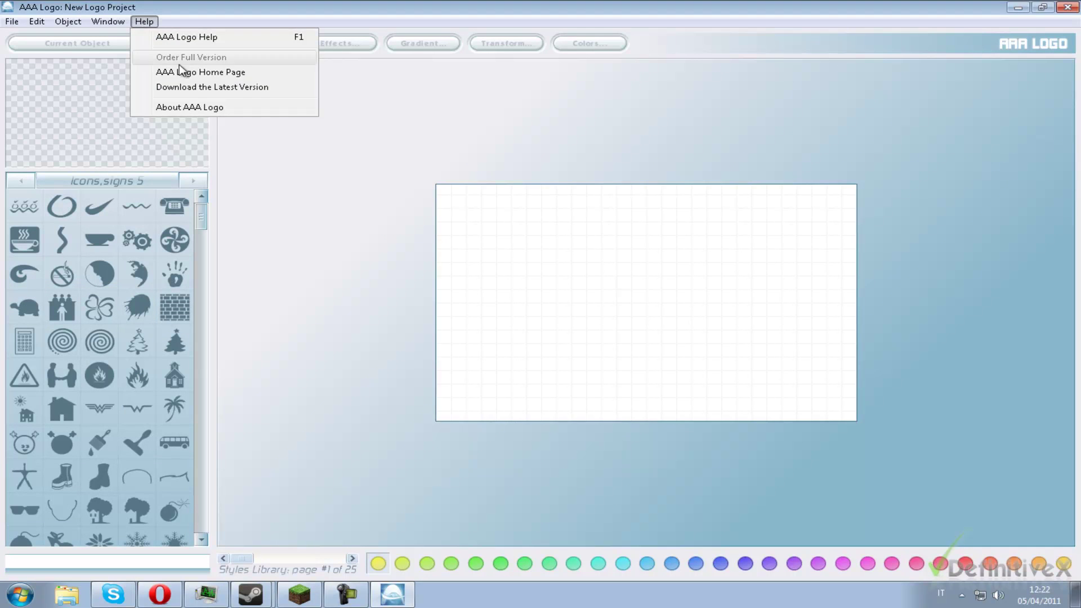
pyautogui.click(180, 107)
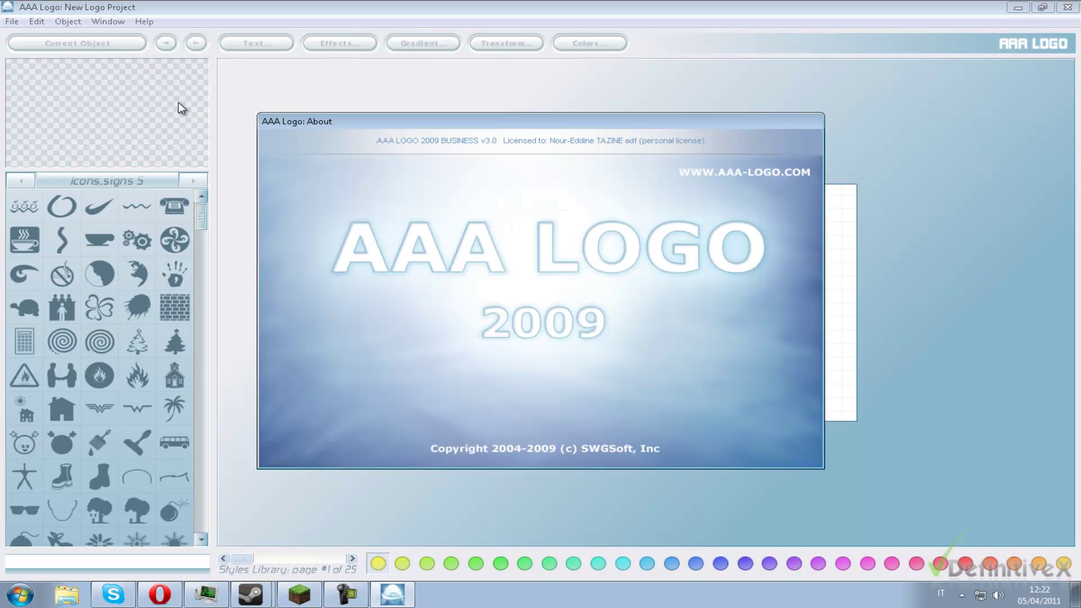
pyautogui.click(454, 210)
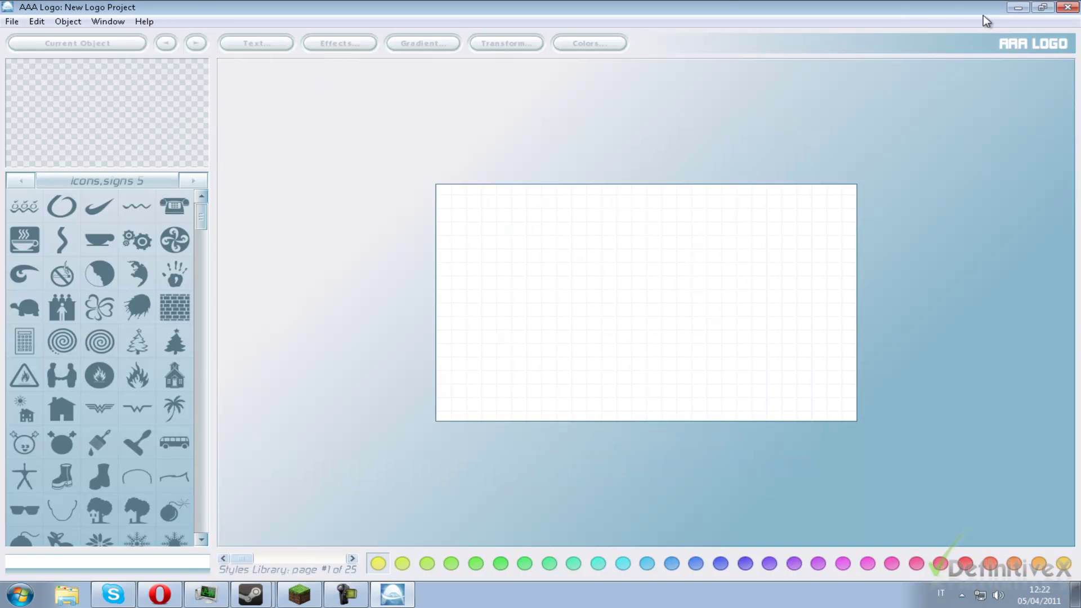
pyautogui.click(1068, 7)
pyautogui.click(20, 593)
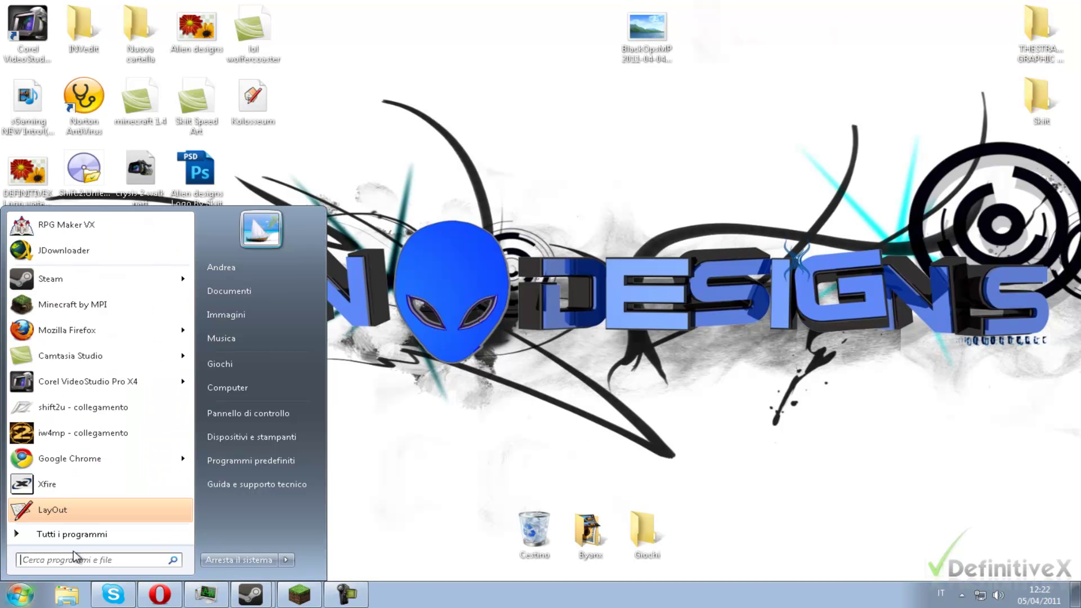
pyautogui.write('AAAlogo')
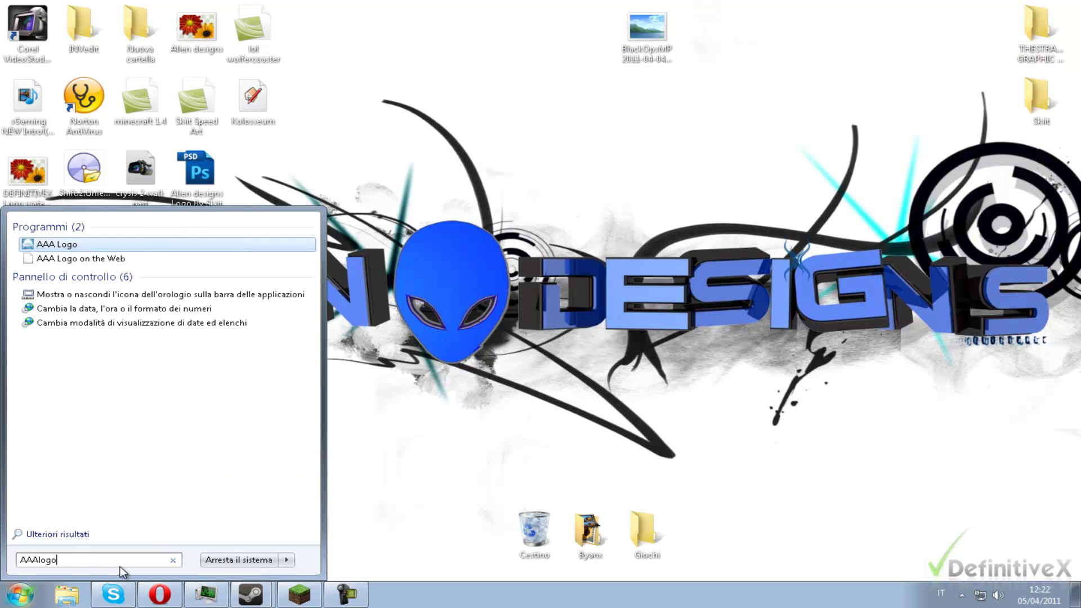
pyautogui.click(56, 533)
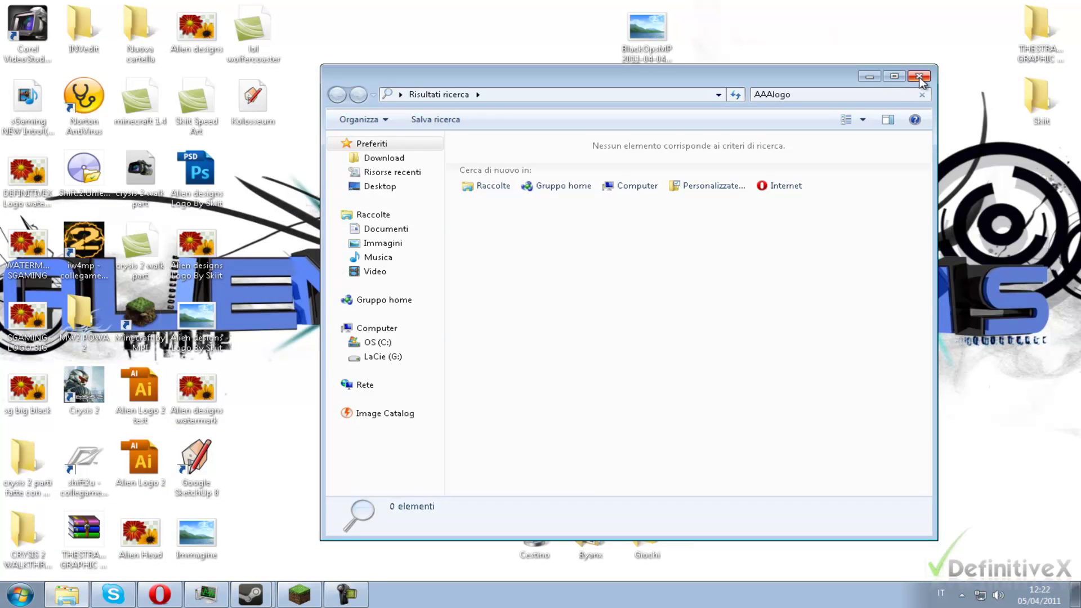
pyautogui.click(919, 75)
# Search the computer's programs for "AA" and launch AAA Logo
pyautogui.click(12, 599)
pyautogui.write('AA')
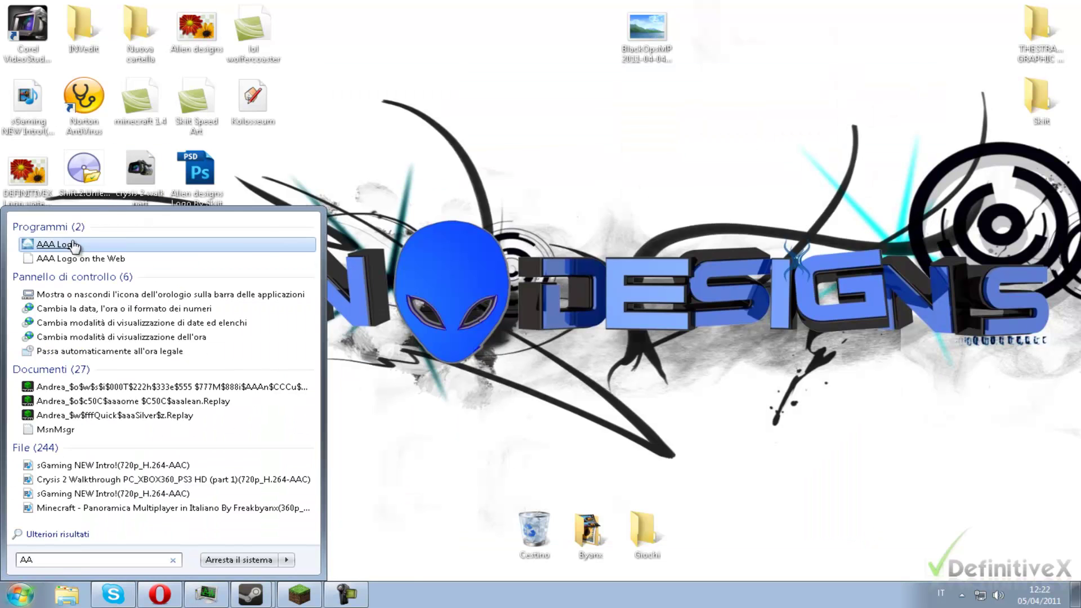
pyautogui.click(54, 244)
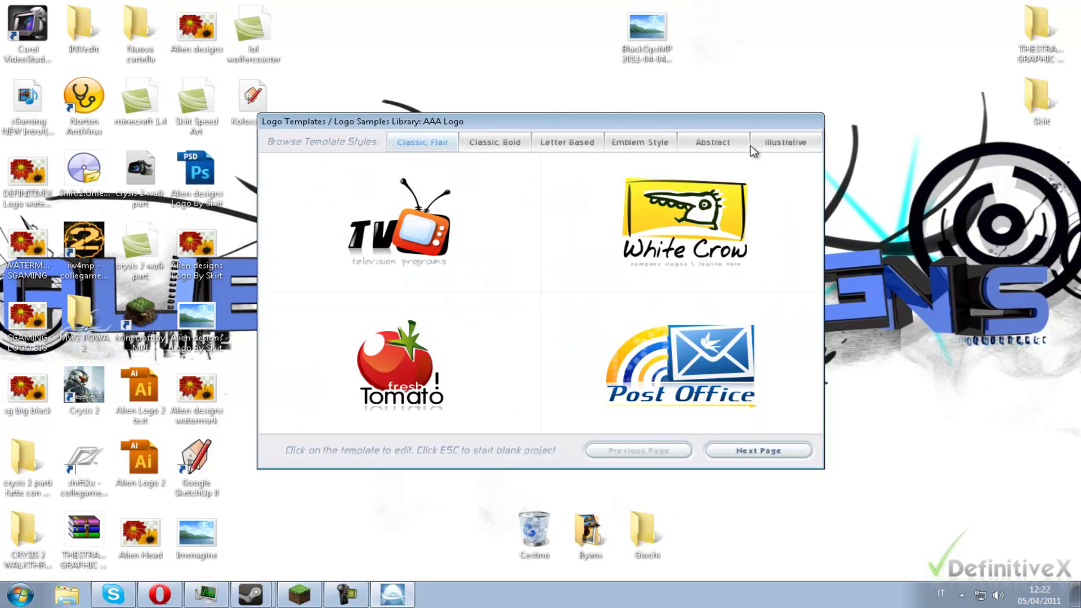
# Page through the Classic Flair logo templates in the samples library
pyautogui.click(743, 450)
pyautogui.click(741, 451)
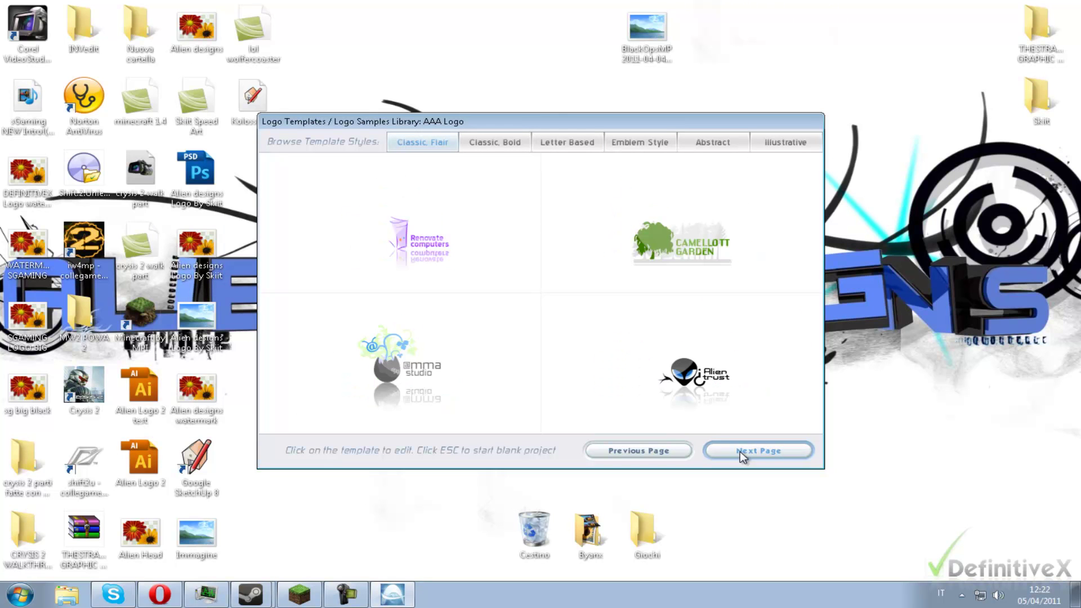
pyautogui.click(741, 453)
pyautogui.click(743, 454)
pyautogui.click(742, 454)
pyautogui.click(741, 454)
pyautogui.click(740, 454)
pyautogui.click(739, 454)
pyautogui.click(739, 452)
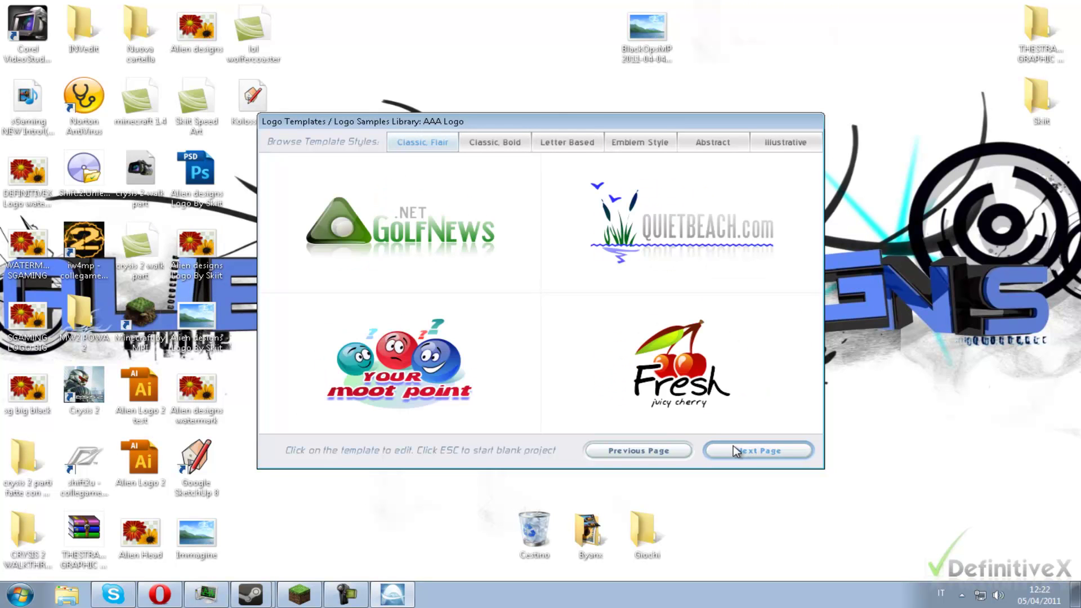
pyautogui.click(738, 453)
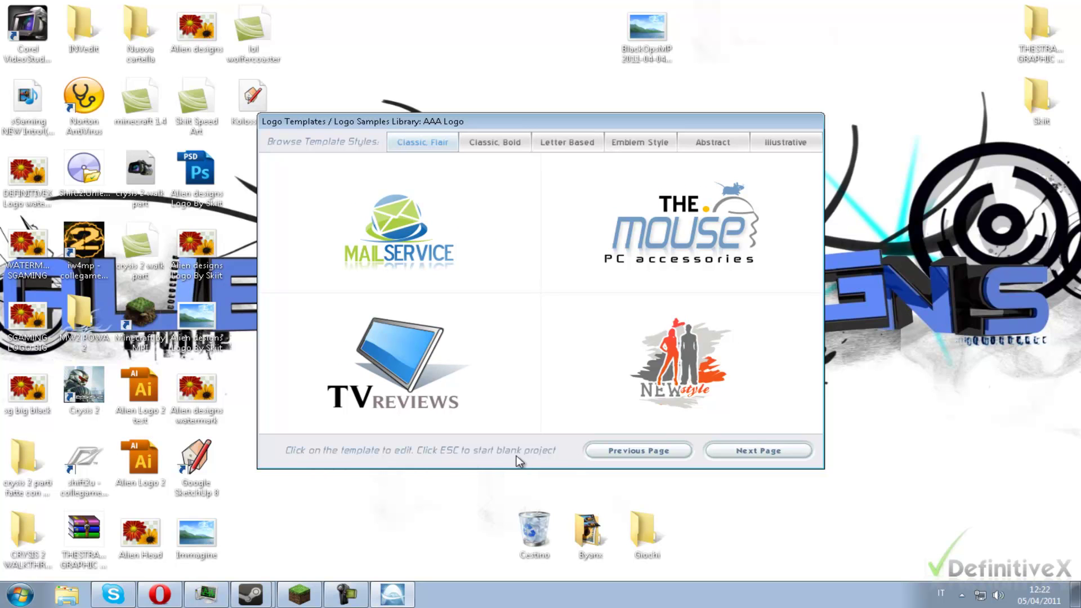
# Start a blank project and add the bald face with dark glasses from the icons,signs 5 category
pyautogui.press('Escape')
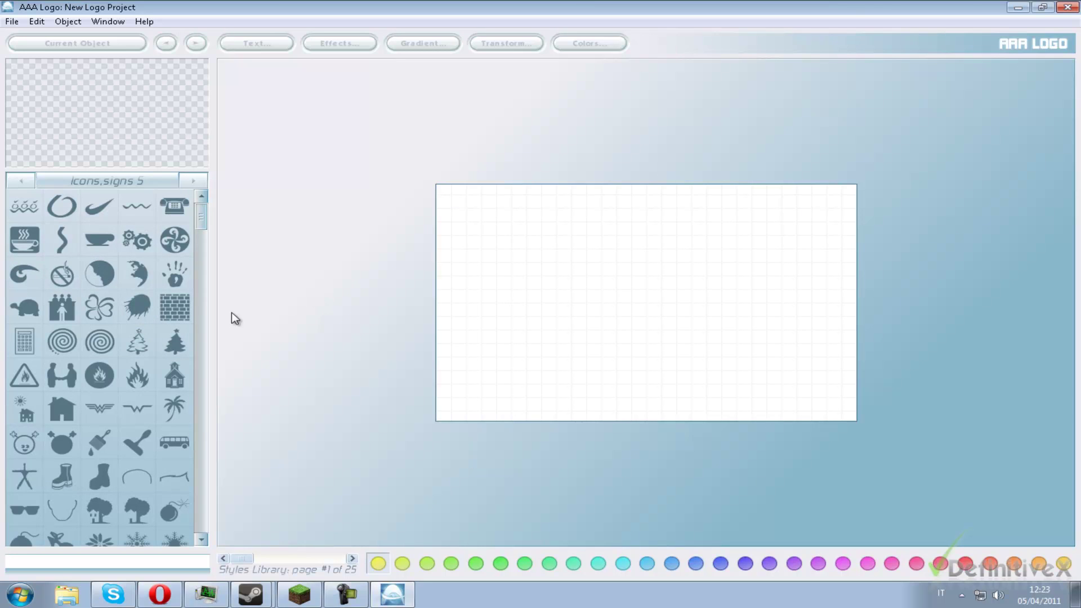
pyautogui.scroll(-3, 200, 217)
pyautogui.scroll(3, 200, 214)
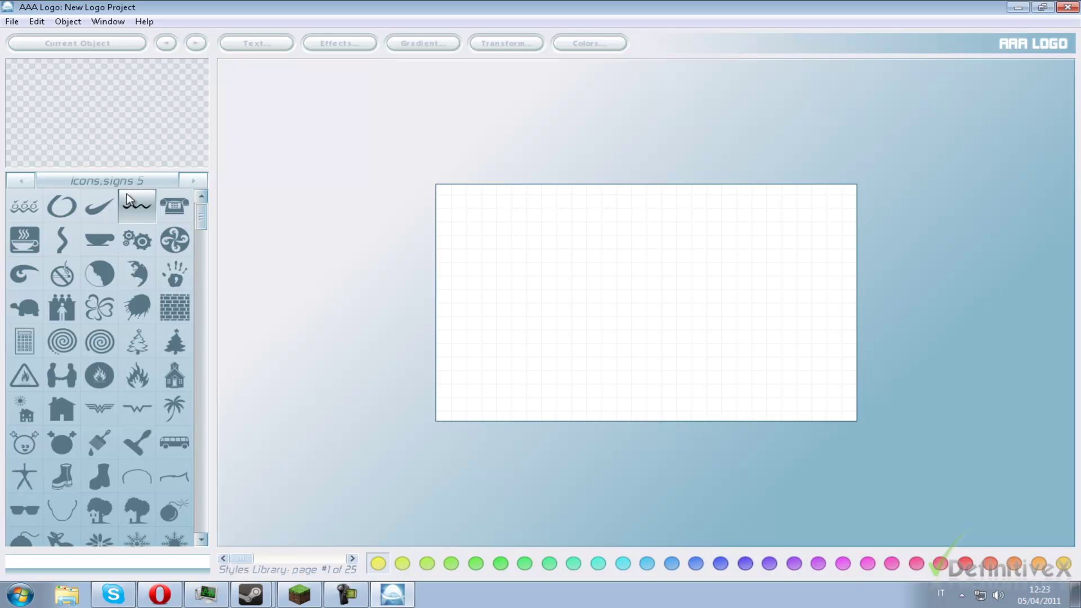
pyautogui.moveTo(202, 220); pyautogui.dragTo(202, 261)
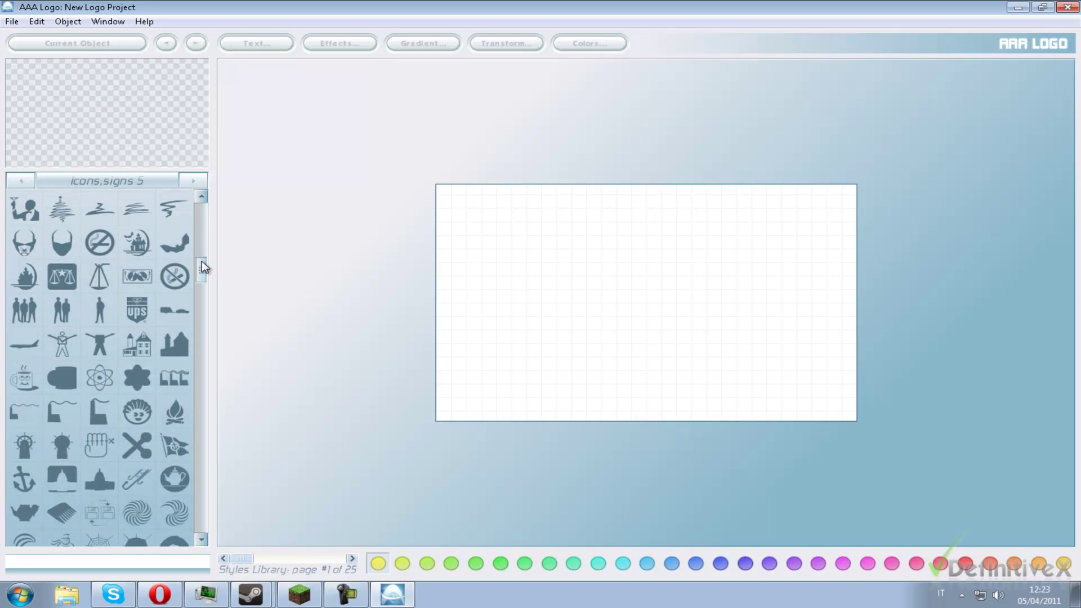
pyautogui.click(24, 331)
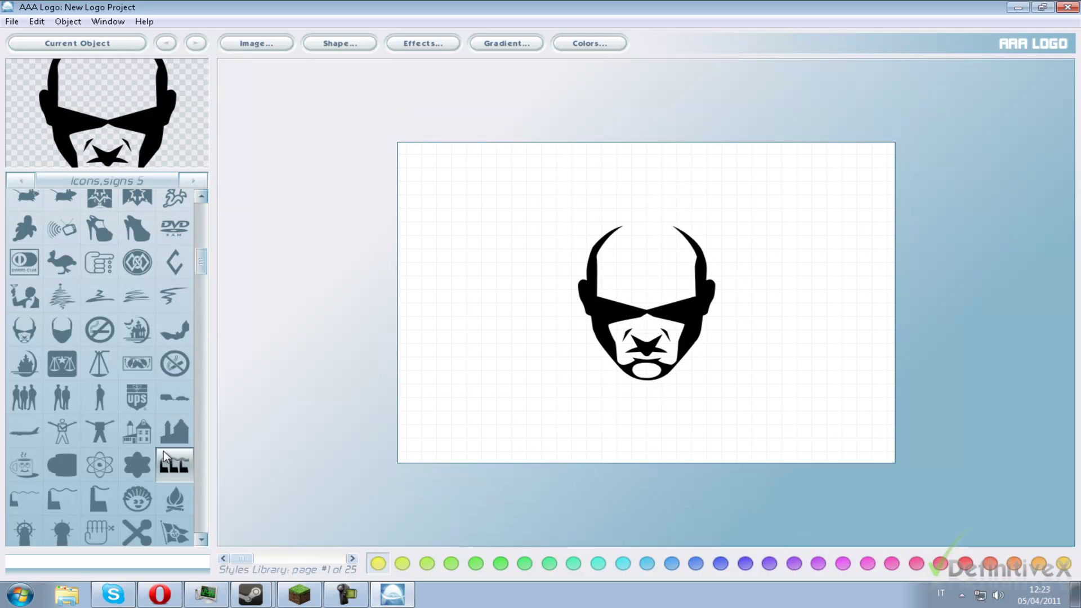
# Browse the numbered icons,signs categories of the icon library, including sets 2, 3 and 5
pyautogui.click(202, 181)
pyautogui.click(202, 180)
pyautogui.click(21, 180)
pyautogui.click(19, 180)
pyautogui.click(19, 180)
pyautogui.click(19, 180)
pyautogui.click(18, 181)
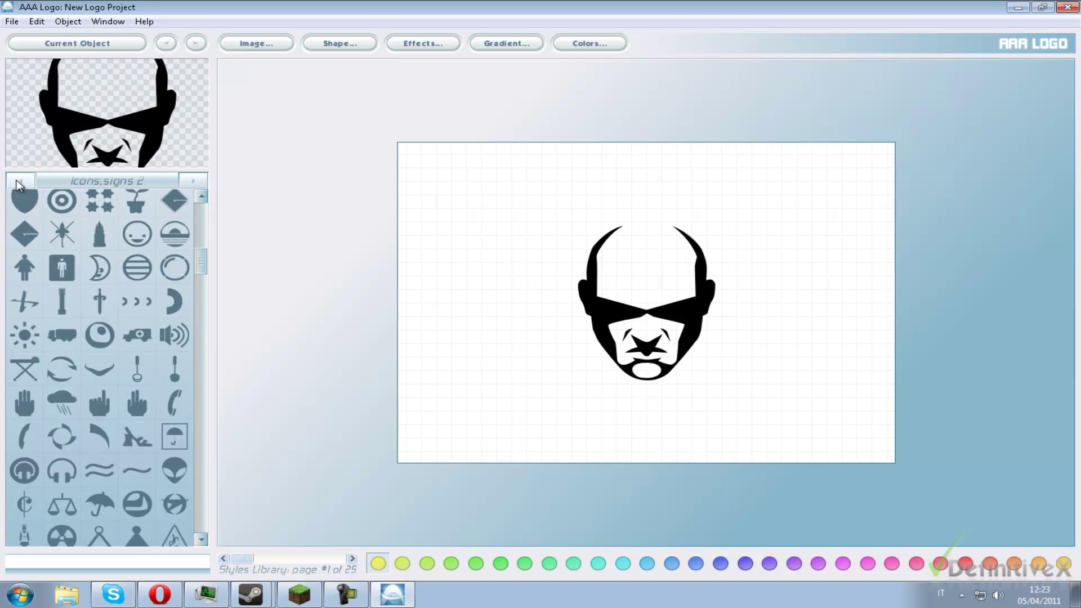
pyautogui.click(18, 180)
pyautogui.click(191, 181)
pyautogui.click(194, 180)
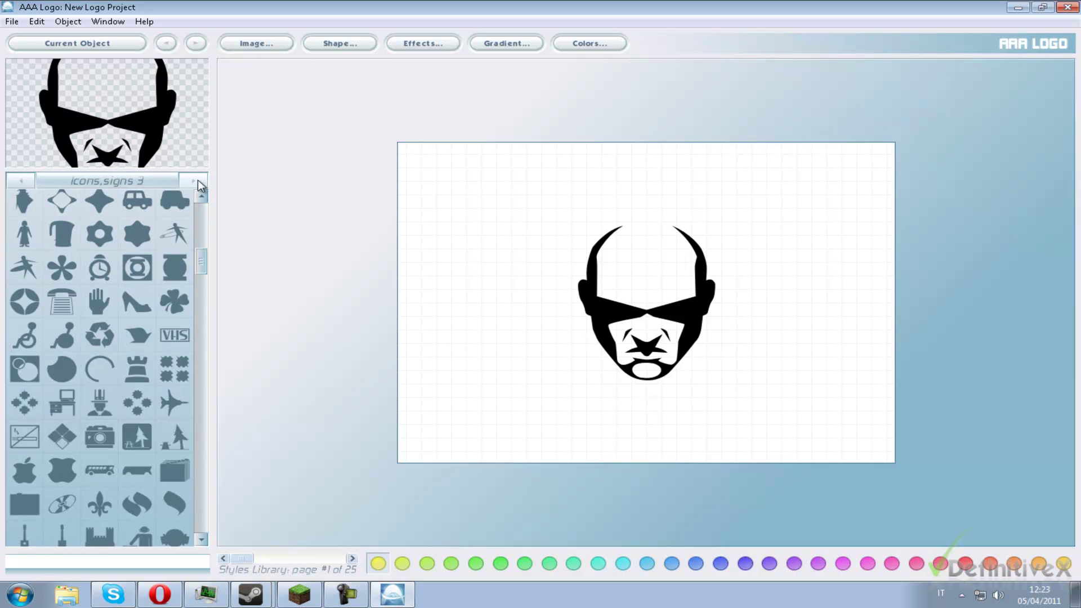
pyautogui.click(197, 181)
pyautogui.click(198, 181)
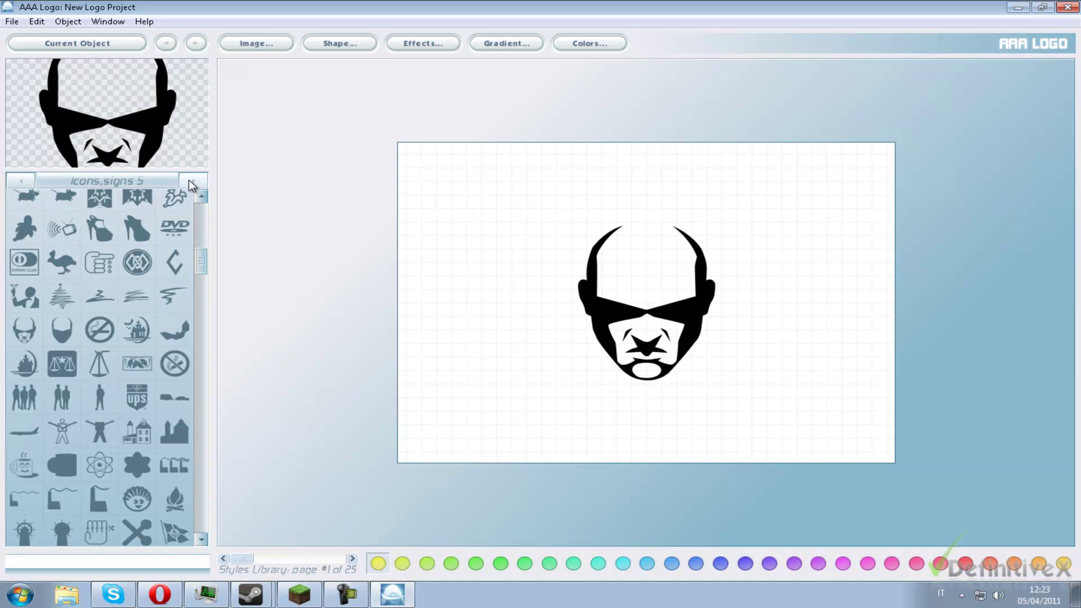
# Browse the Cartoon #1, Nature,plants, Fantastic,esoteric, Animals and Ancient,religious icon categories
pyautogui.click(189, 181)
pyautogui.click(195, 179)
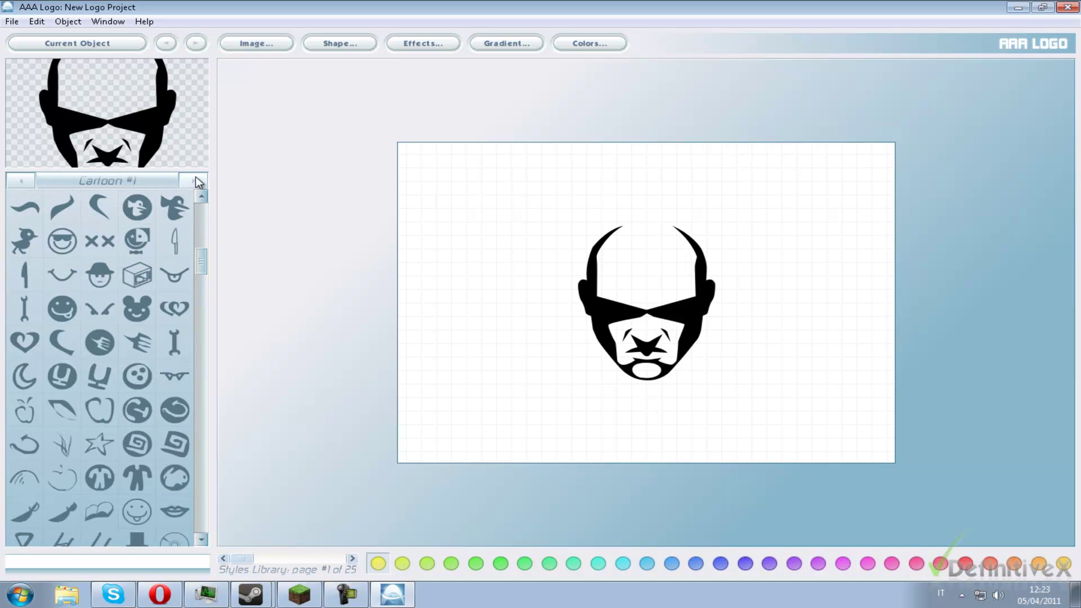
pyautogui.click(196, 178)
pyautogui.click(197, 178)
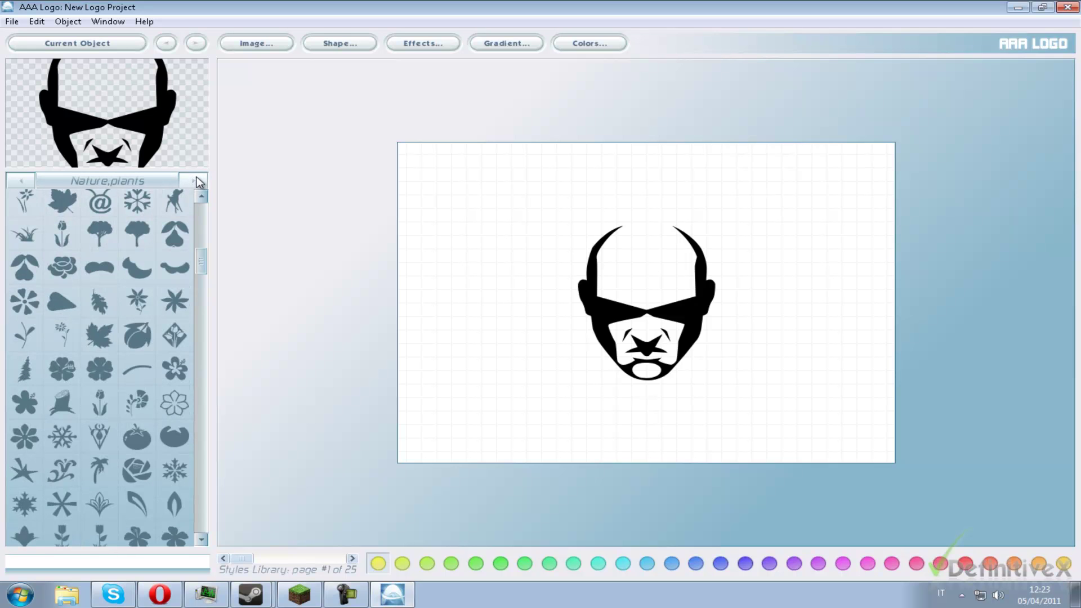
pyautogui.click(198, 180)
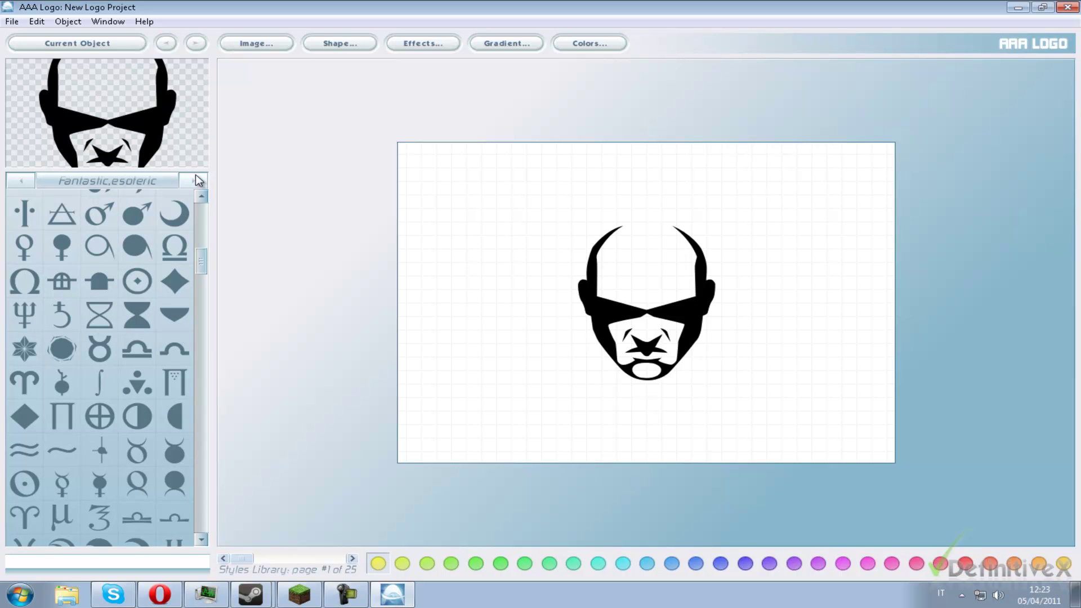
pyautogui.moveTo(205, 258); pyautogui.dragTo(214, 208)
pyautogui.click(193, 181)
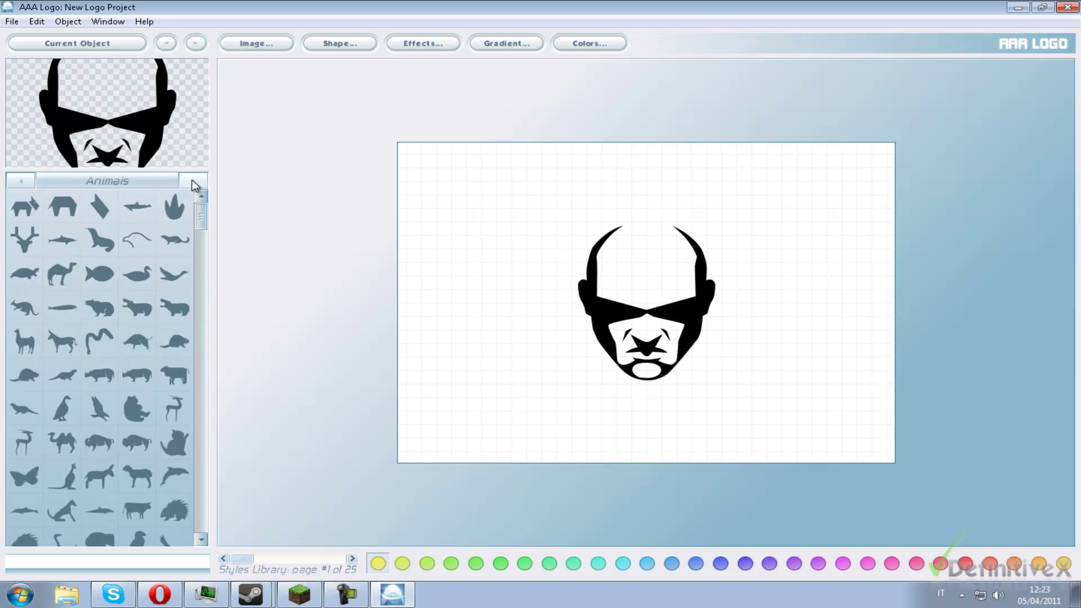
pyautogui.click(194, 181)
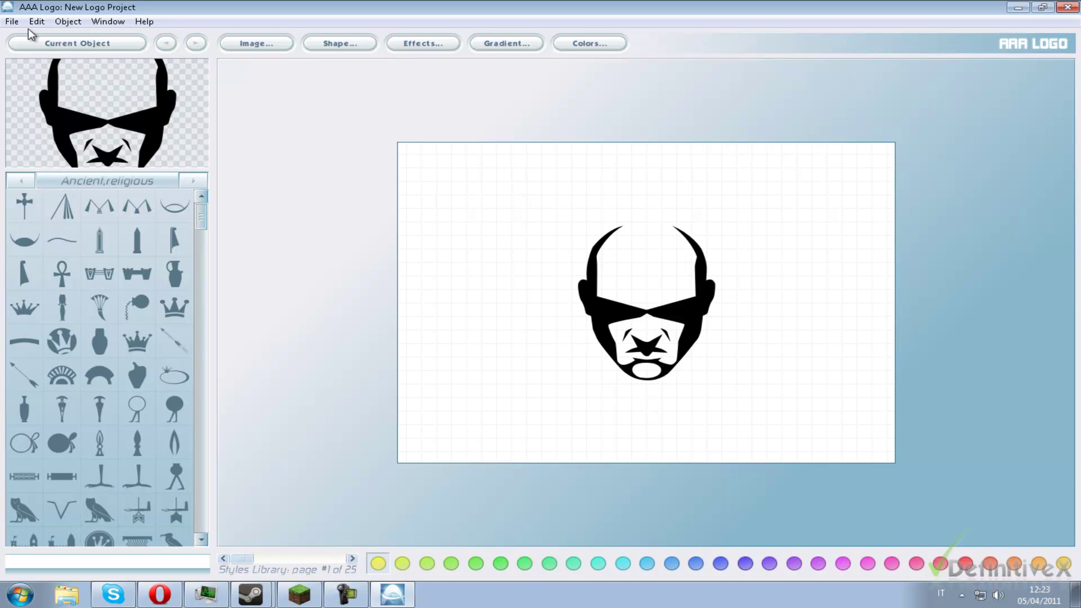
# Create a new image object and open its shape library, moving the library window clear of the object settings
pyautogui.click(58, 24)
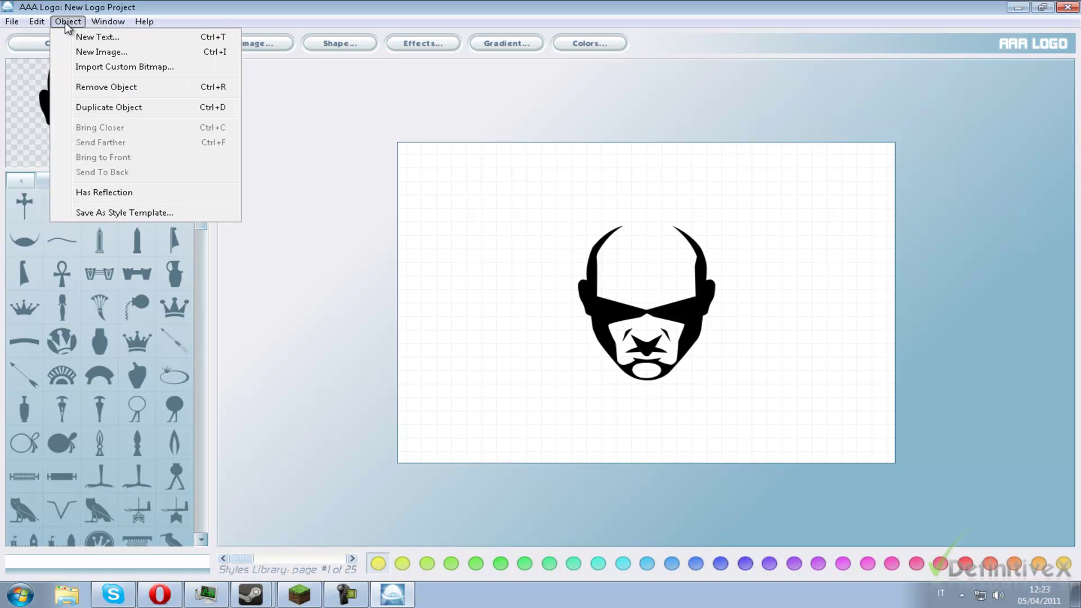
pyautogui.click(116, 52)
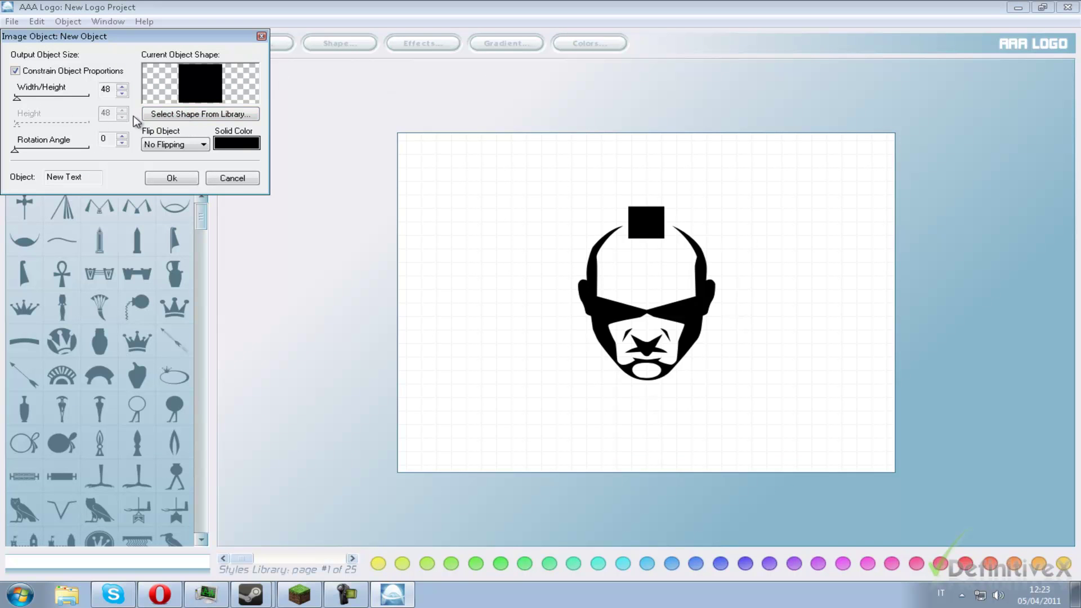
pyautogui.click(213, 115)
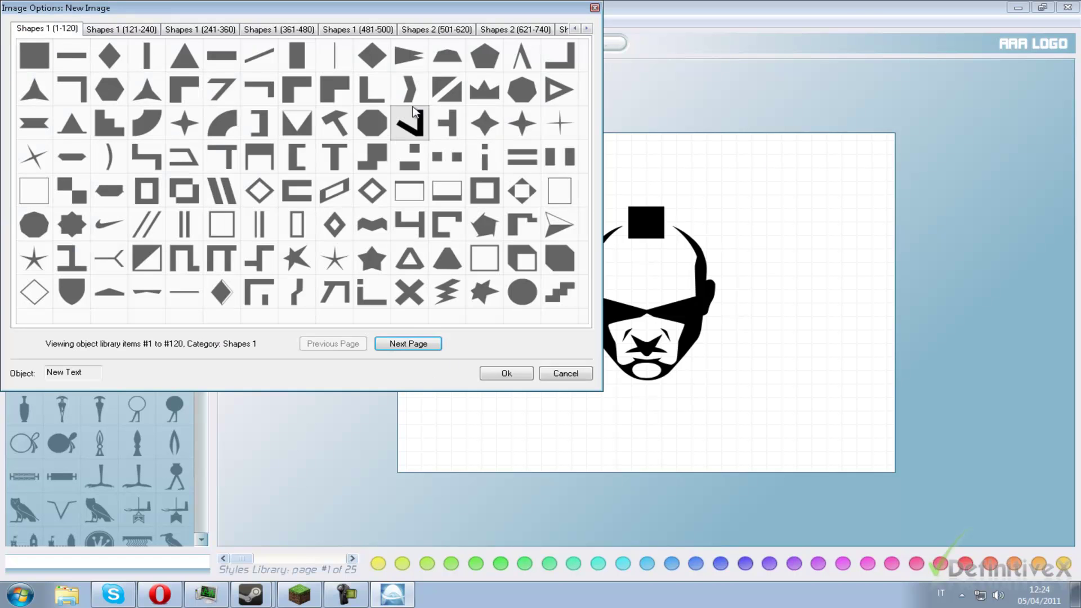
pyautogui.moveTo(254, 14); pyautogui.dragTo(581, 76)
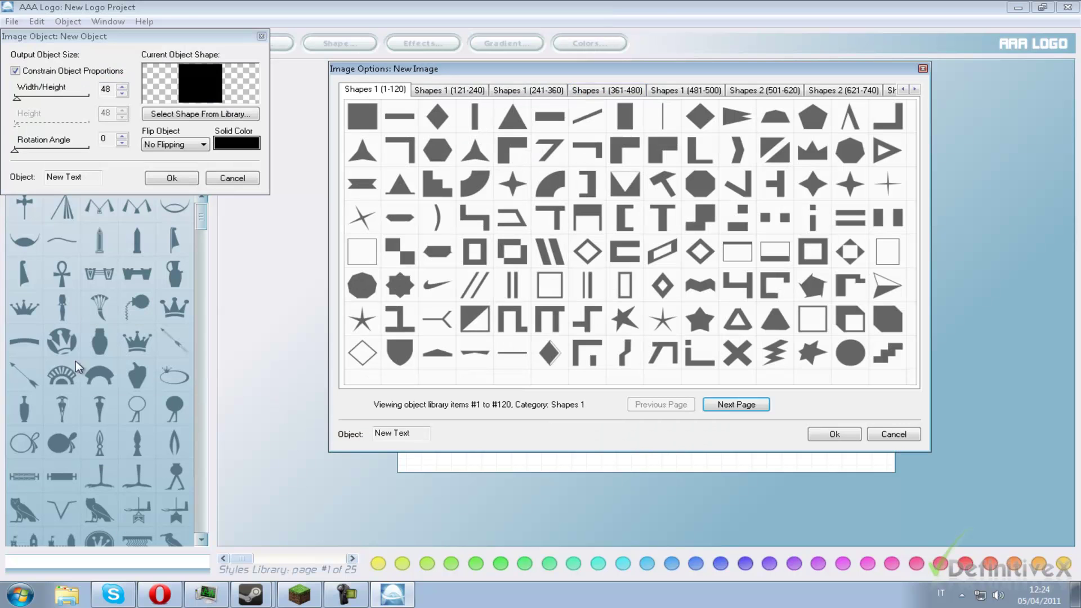
# Set the new image's shape to the solid scalloped shell from Shapes 3 (1001-1120)
pyautogui.click(750, 406)
pyautogui.click(750, 406)
pyautogui.click(749, 406)
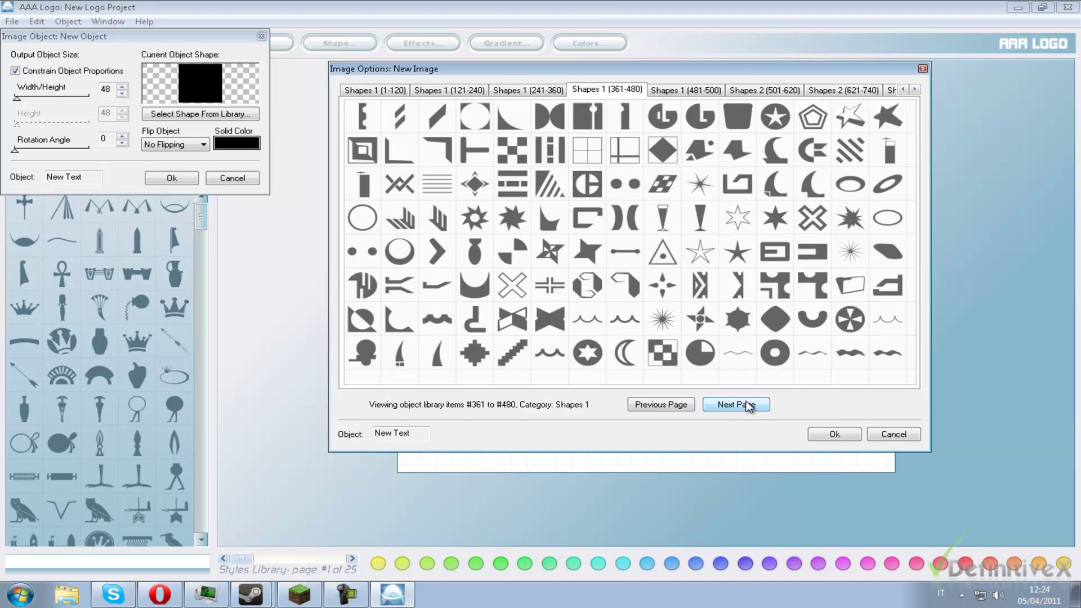
pyautogui.click(748, 406)
pyautogui.click(749, 406)
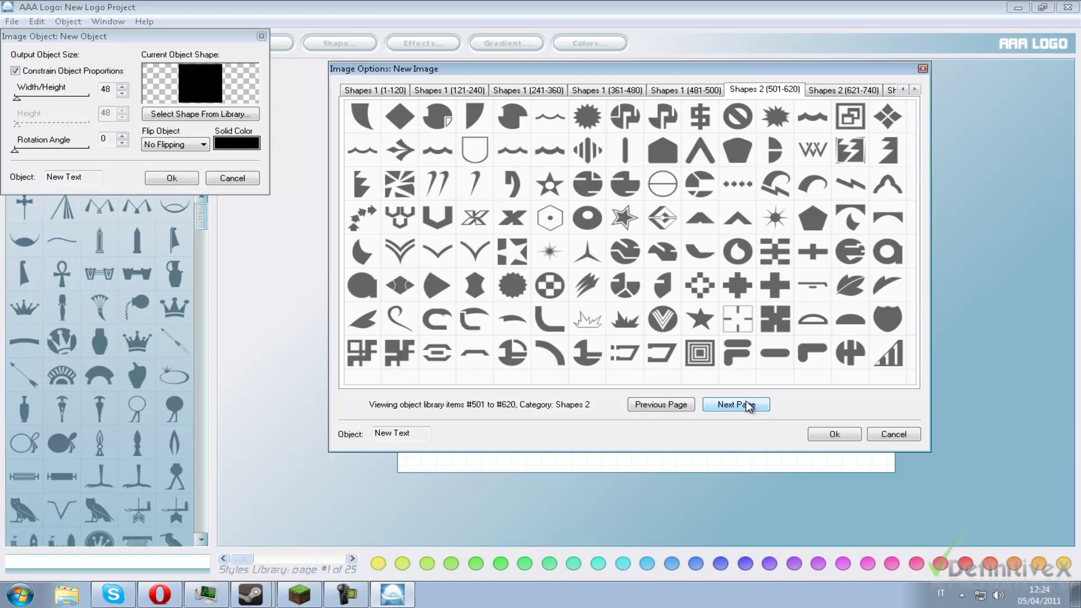
pyautogui.click(749, 405)
pyautogui.click(749, 405)
pyautogui.click(748, 405)
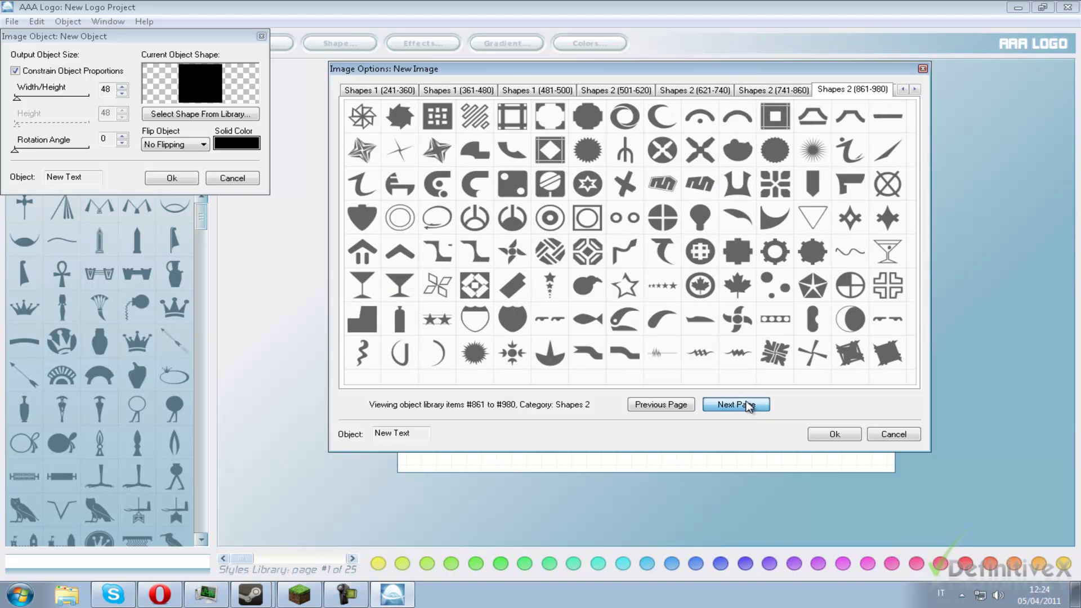
pyautogui.click(749, 406)
pyautogui.click(749, 405)
pyautogui.click(549, 286)
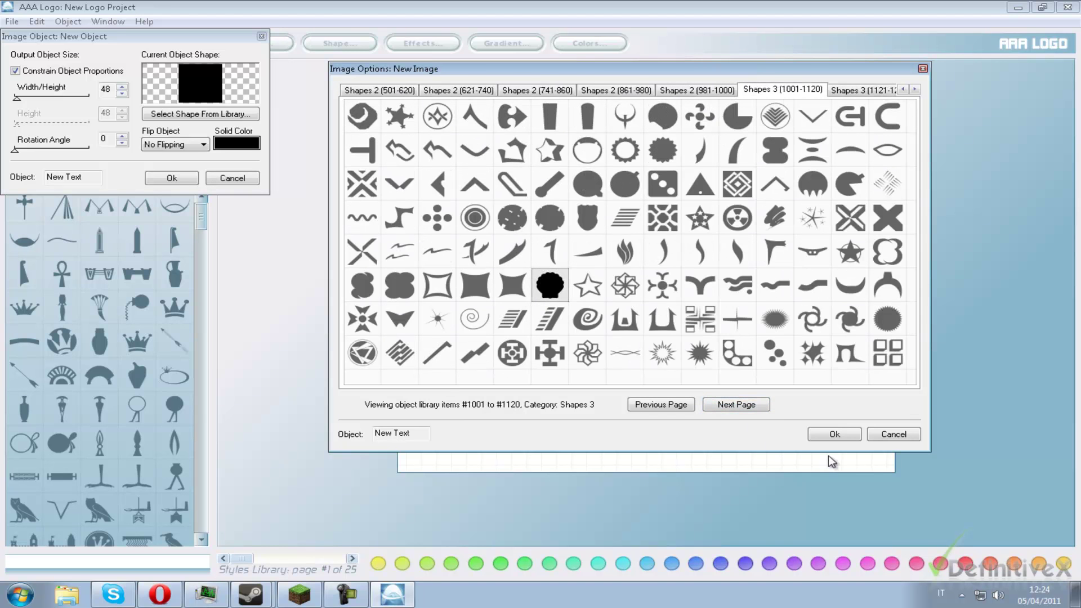
pyautogui.click(823, 436)
# Move the shell shape onto the face's forehead and keep its current library shape
pyautogui.moveTo(647, 230); pyautogui.dragTo(638, 275)
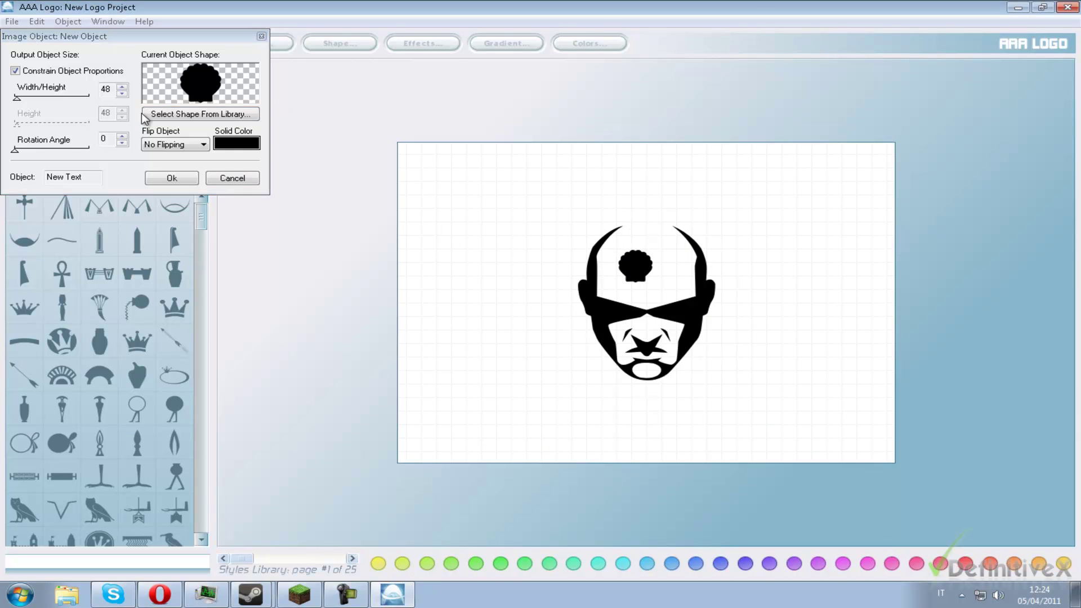
pyautogui.click(169, 114)
pyautogui.click(504, 373)
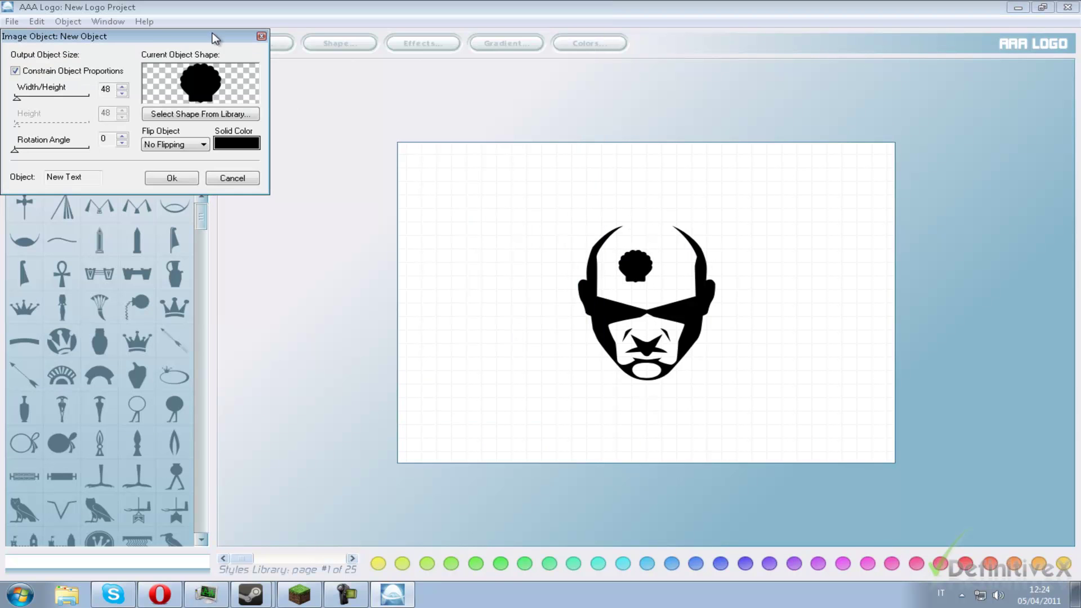
# Try a size of 10 and a rotation angle of 25 on the shell, and discard the new image object
pyautogui.moveTo(20, 97); pyautogui.dragTo(23, 152)
pyautogui.click(228, 145)
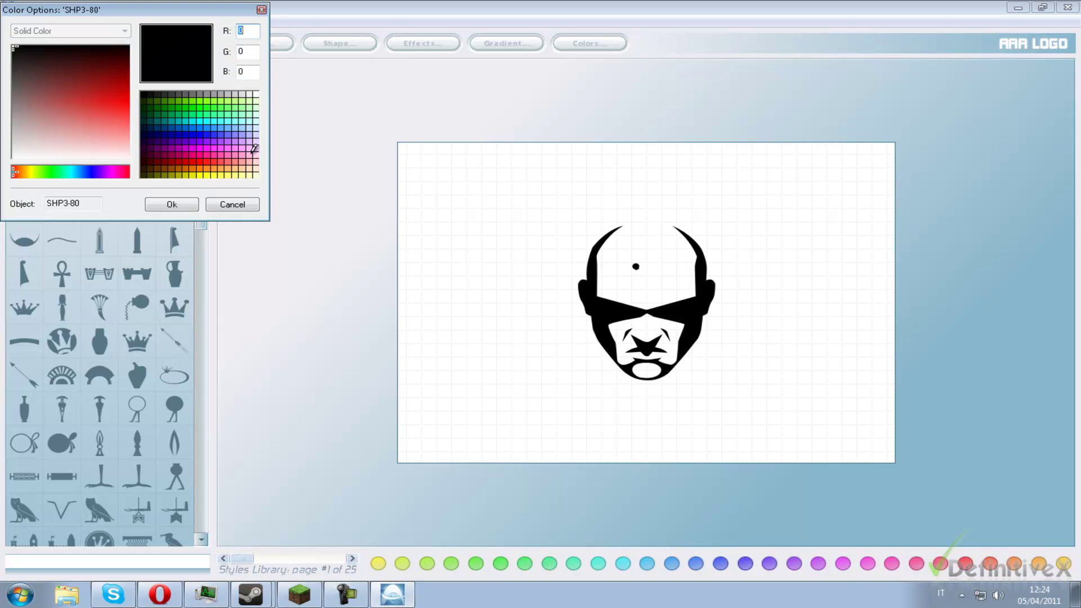
pyautogui.click(211, 204)
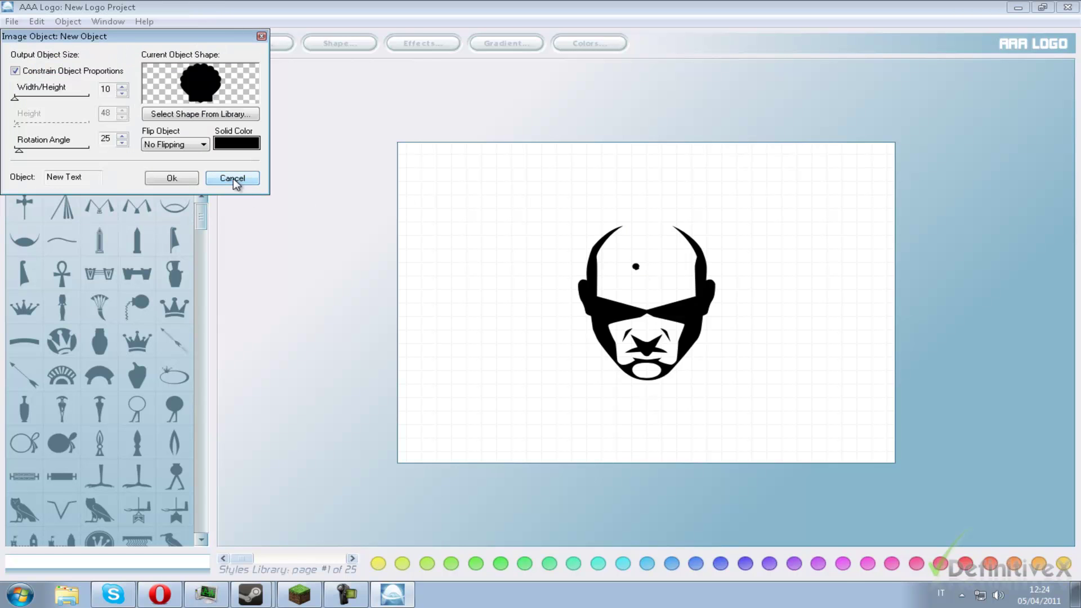
pyautogui.click(235, 181)
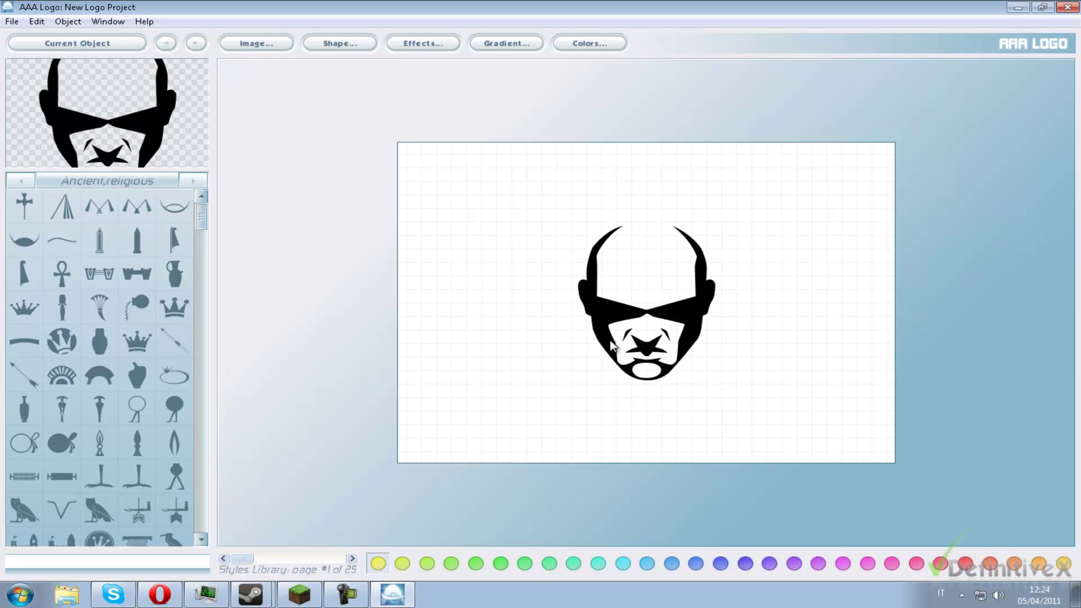
# Resize the face freely through its object preview, trying smaller and larger sizes and settling slightly above its original size
pyautogui.click(240, 48)
pyautogui.click(241, 178)
pyautogui.moveTo(111, 104); pyautogui.dragTo(304, 124)
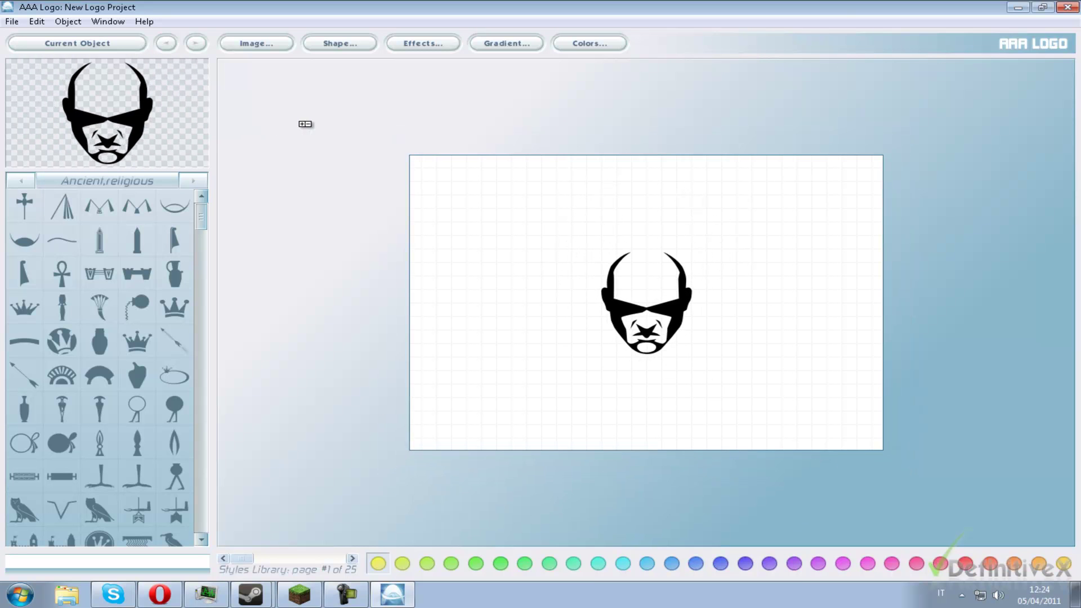
pyautogui.moveTo(219, 120); pyautogui.dragTo(122, 121)
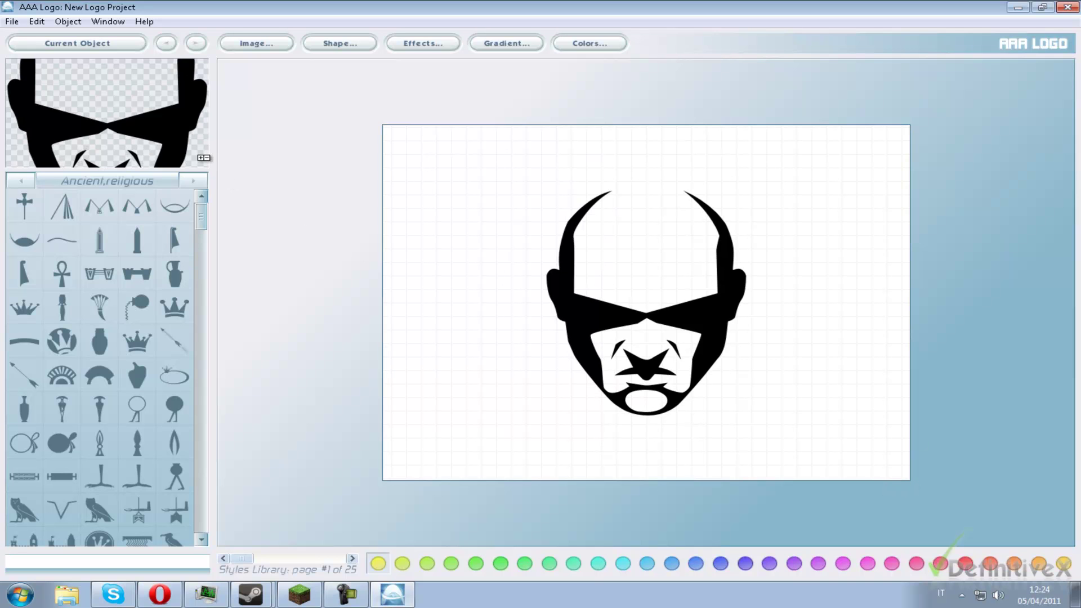
pyautogui.moveTo(122, 121); pyautogui.dragTo(151, 97)
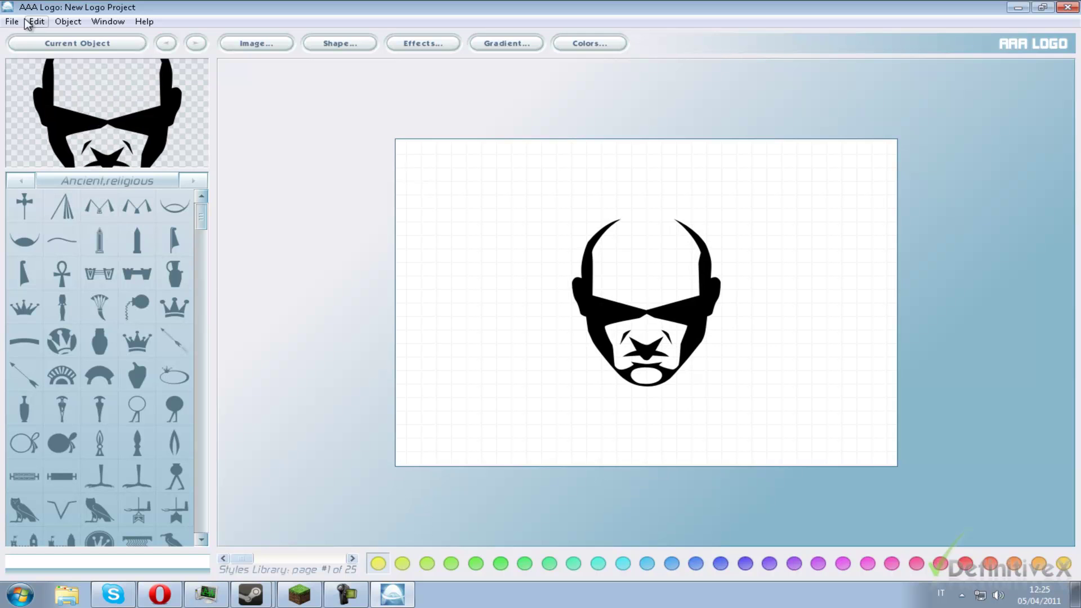
# Examine the object and project commands and the canvas properties, leaving the image options unchanged
pyautogui.click(62, 23)
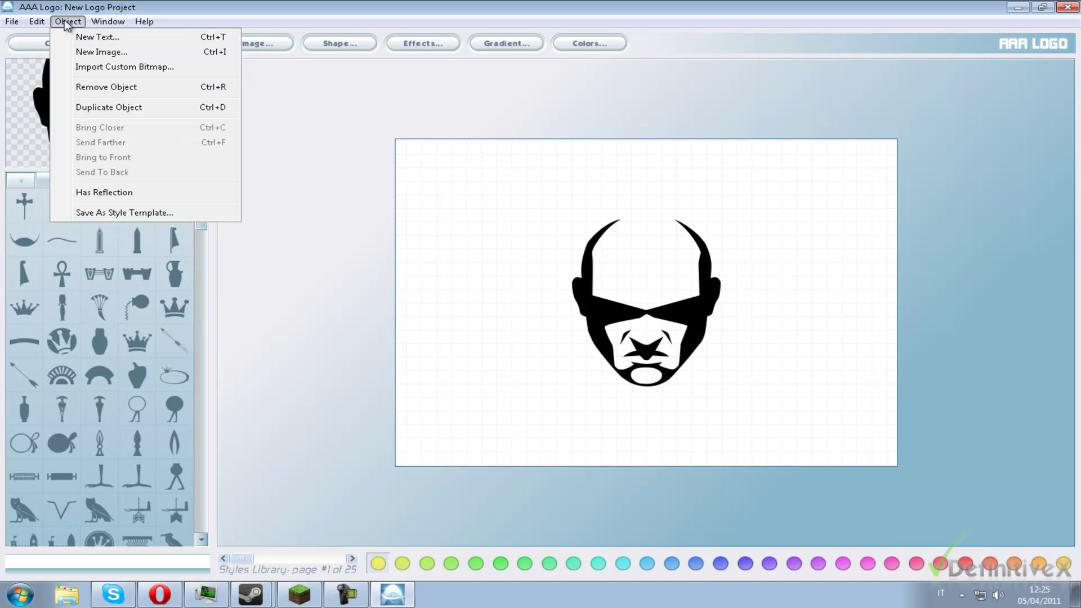
pyautogui.moveTo(37, 21)
pyautogui.click(8, 44)
pyautogui.click(12, 24)
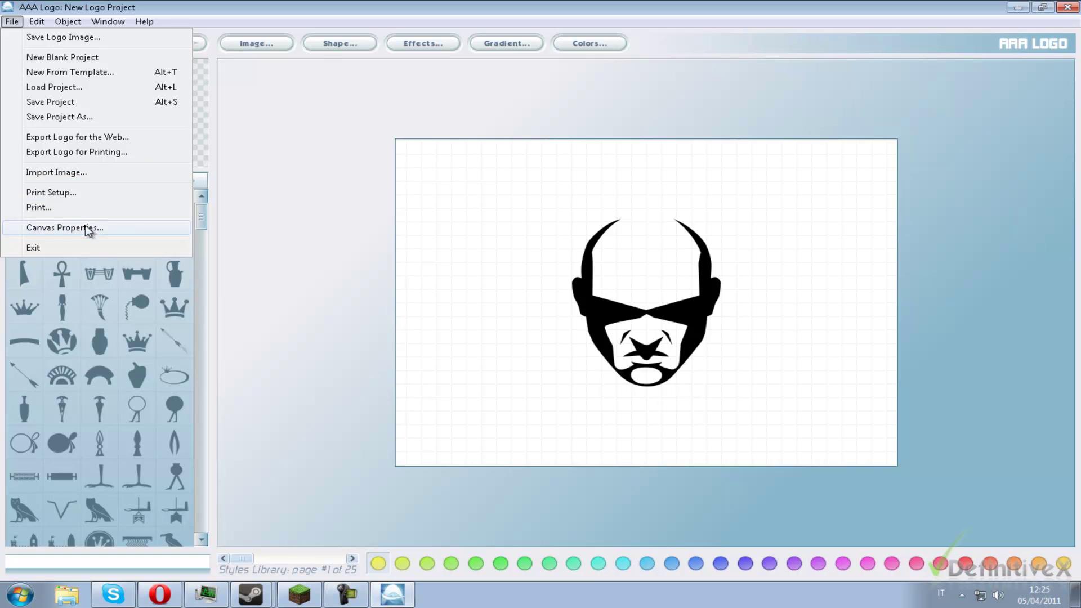
pyautogui.click(123, 232)
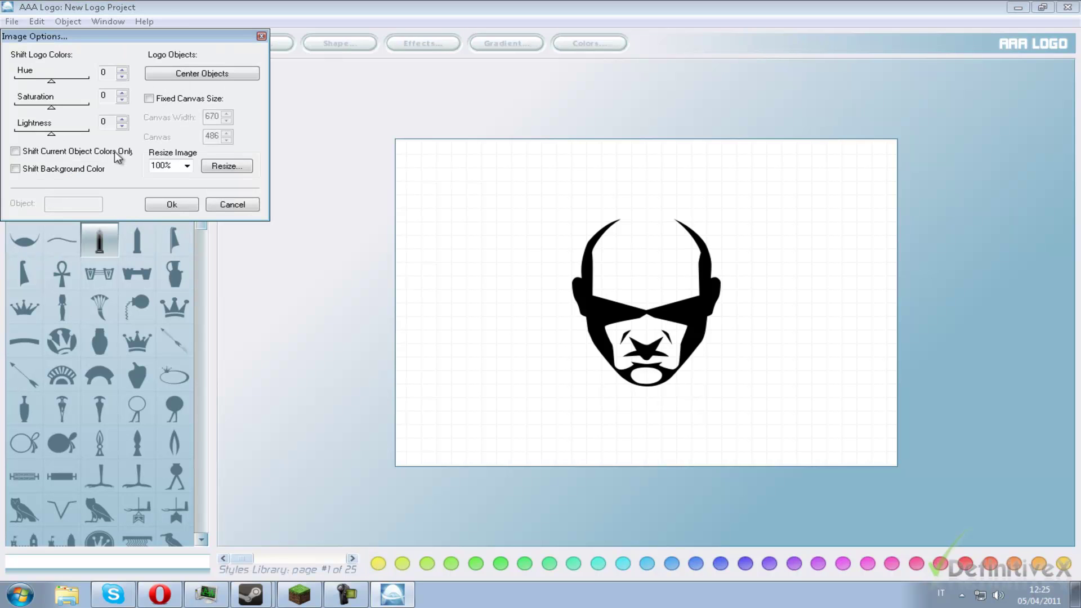
pyautogui.click(231, 204)
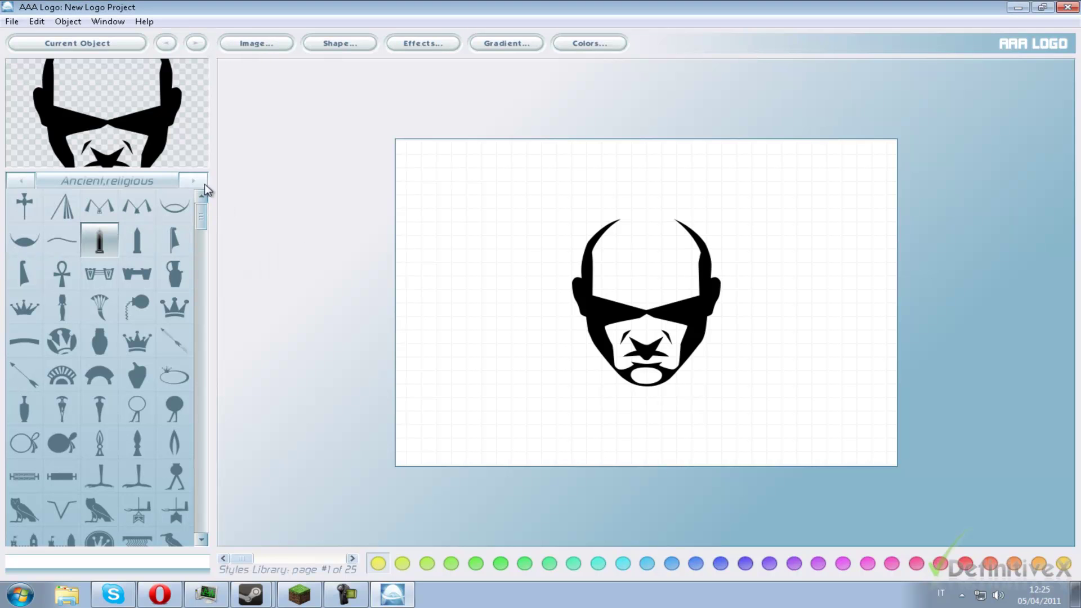
# Set the logo's background color to white (RGB 255, 255, 255)
pyautogui.click(17, 21)
pyautogui.moveTo(32, 24)
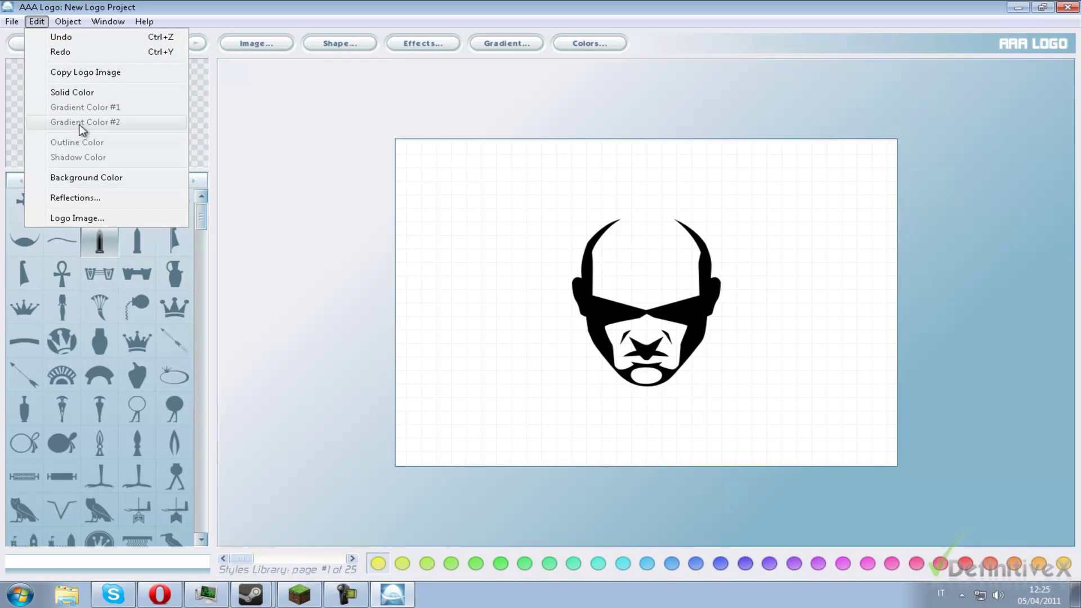
pyautogui.click(121, 180)
pyautogui.moveTo(68, 137); pyautogui.dragTo(12, 183)
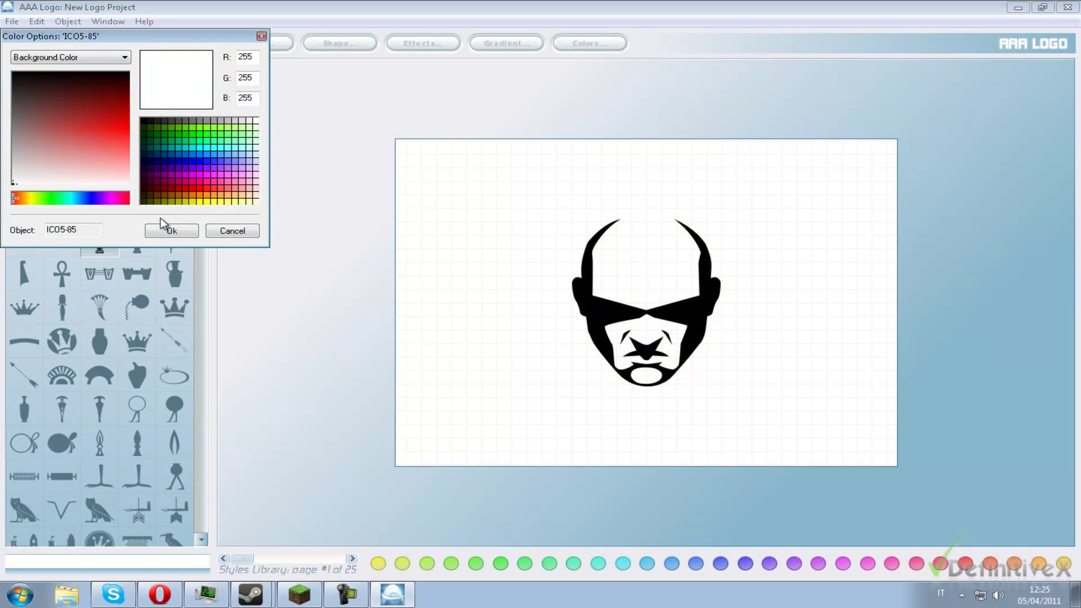
pyautogui.click(168, 230)
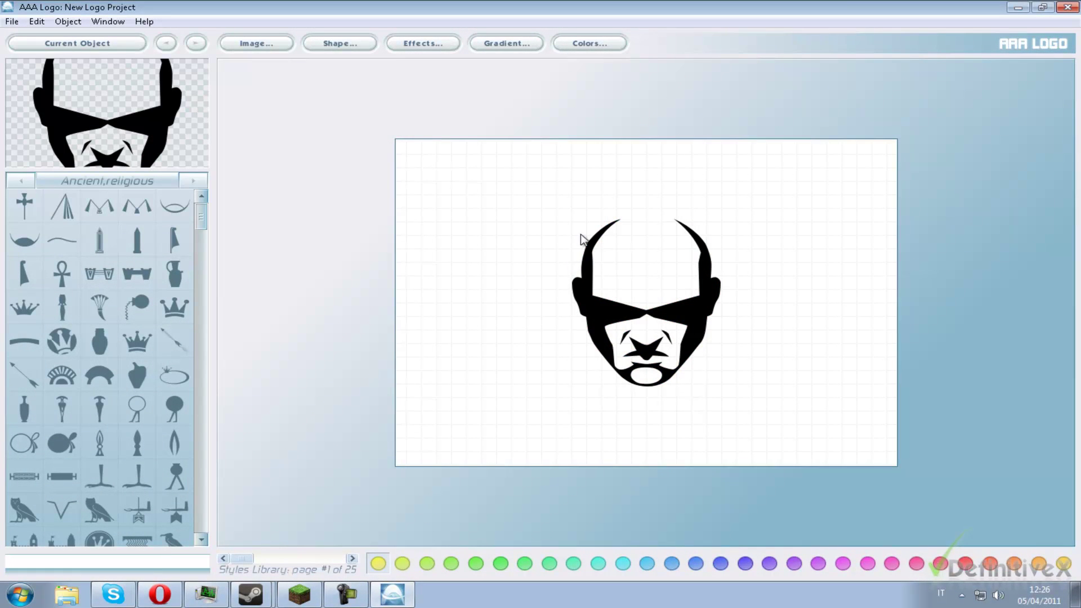
# Try an object reflection size of 35 px and shift the face slightly, and discard the reflection settings
pyautogui.click(31, 22)
pyautogui.moveTo(67, 22)
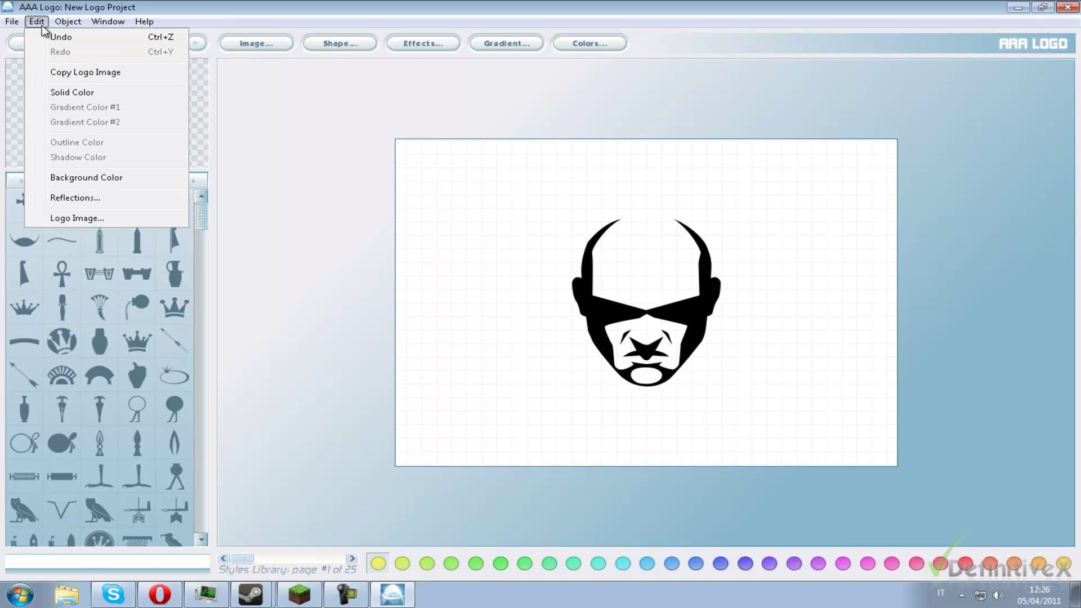
pyautogui.click(118, 200)
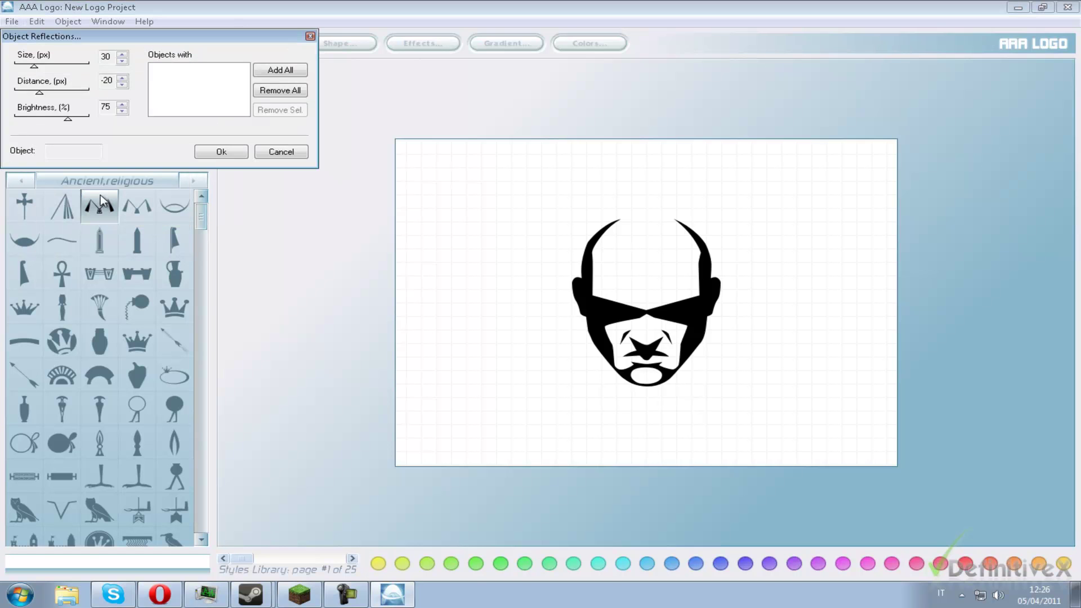
pyautogui.moveTo(45, 70)
pyautogui.mouseDown()
pyautogui.moveTo(79, 71)
pyautogui.moveTo(37, 69)
pyautogui.mouseUp()
pyautogui.click(629, 329)
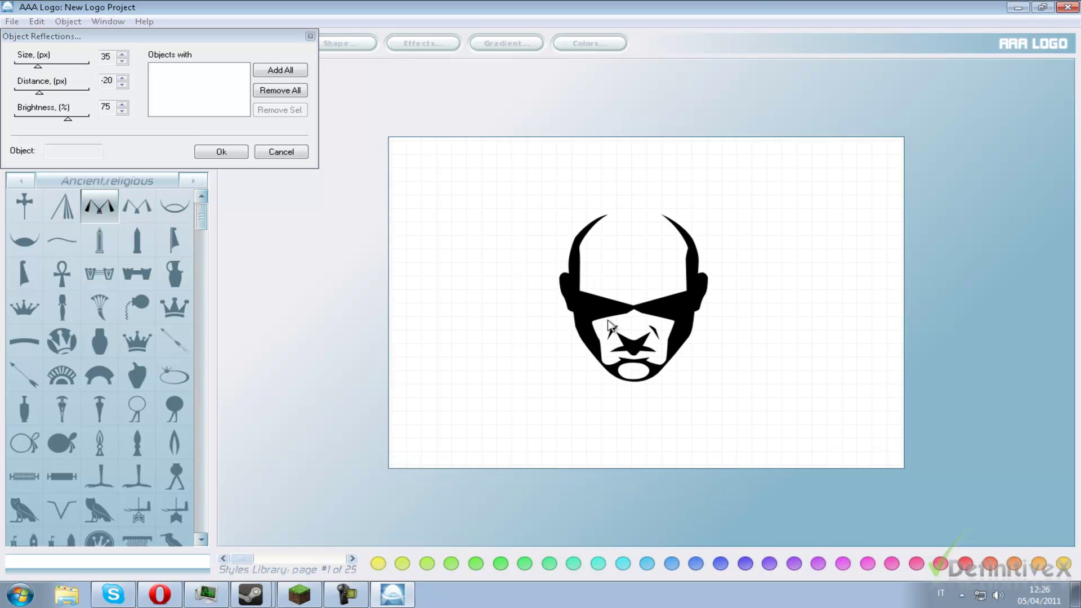
pyautogui.click(280, 150)
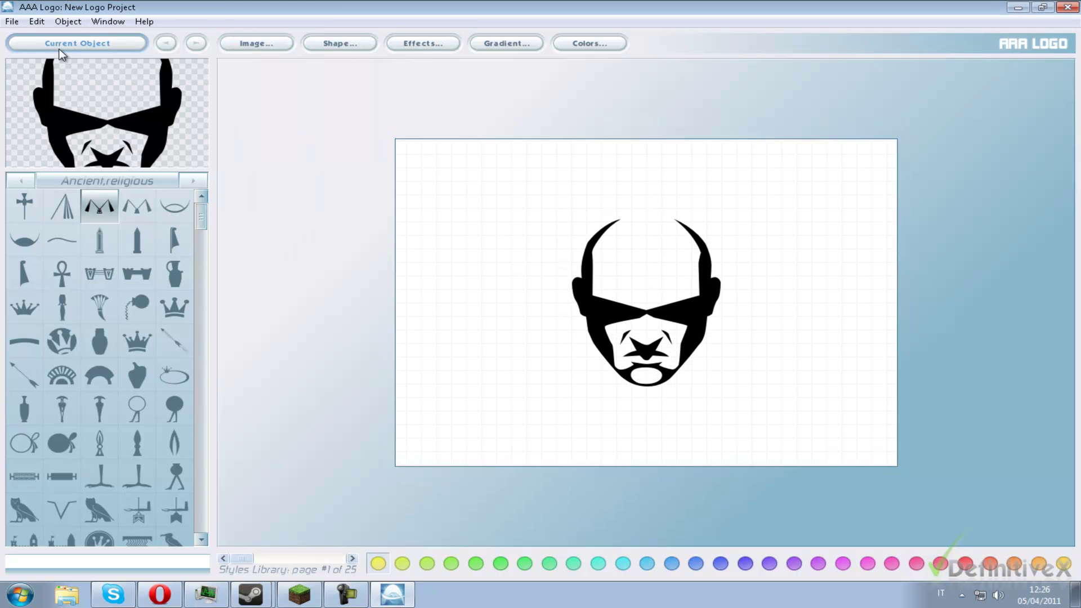
# Try shifting the hue of the whole logo to its minimum and discard the image options
pyautogui.click(76, 23)
pyautogui.moveTo(37, 22)
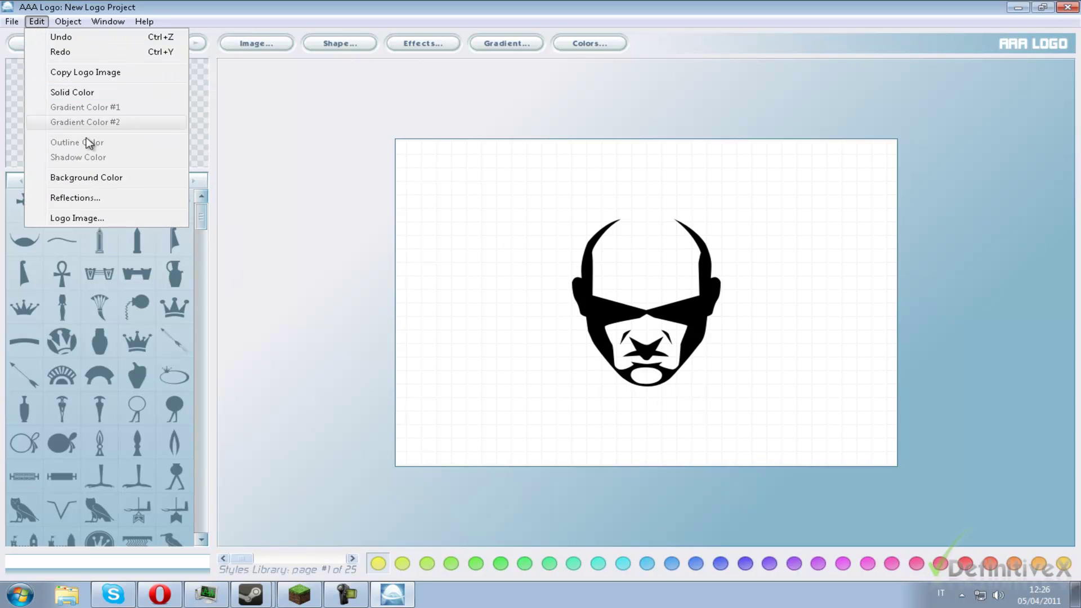
pyautogui.click(108, 218)
pyautogui.moveTo(52, 81); pyautogui.dragTo(14, 81)
pyautogui.click(224, 207)
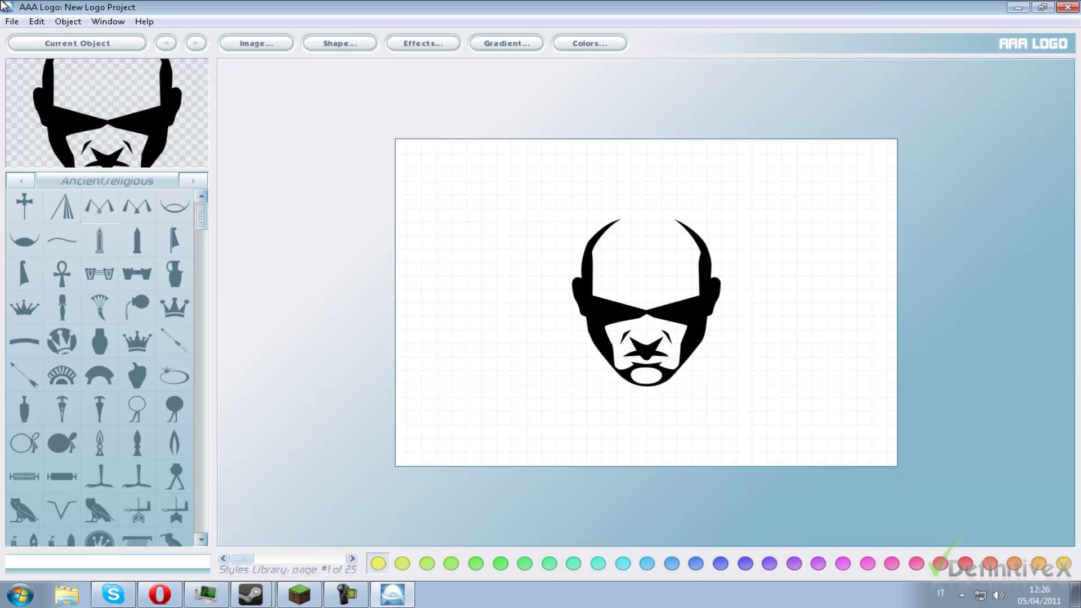
# Add a new text object reading "SG" in the Adventure Subtitles Normal font
pyautogui.click(64, 24)
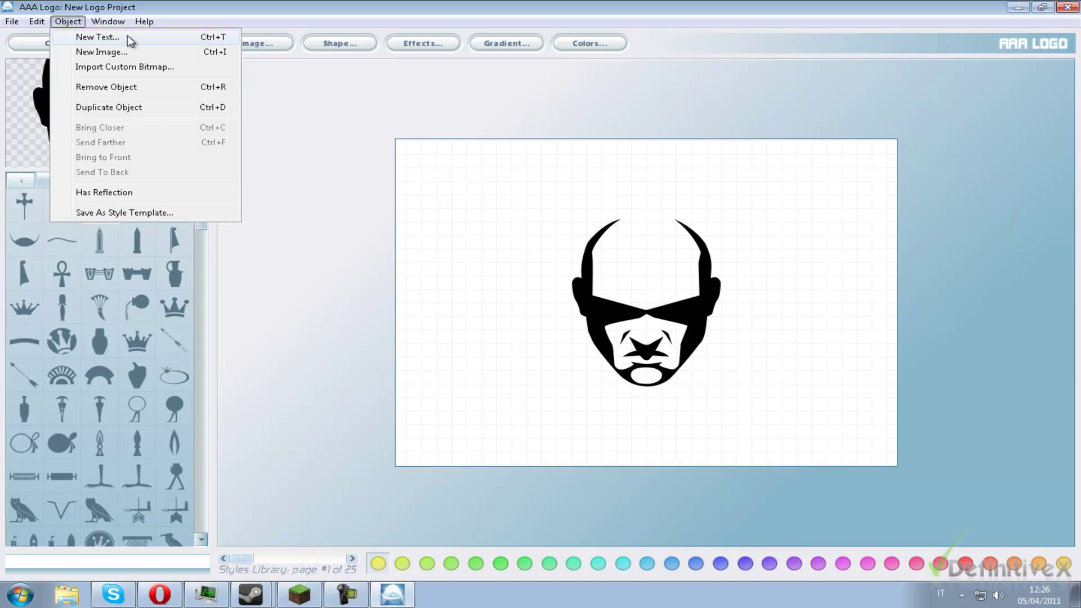
pyautogui.click(97, 37)
pyautogui.moveTo(79, 68); pyautogui.dragTo(12, 68)
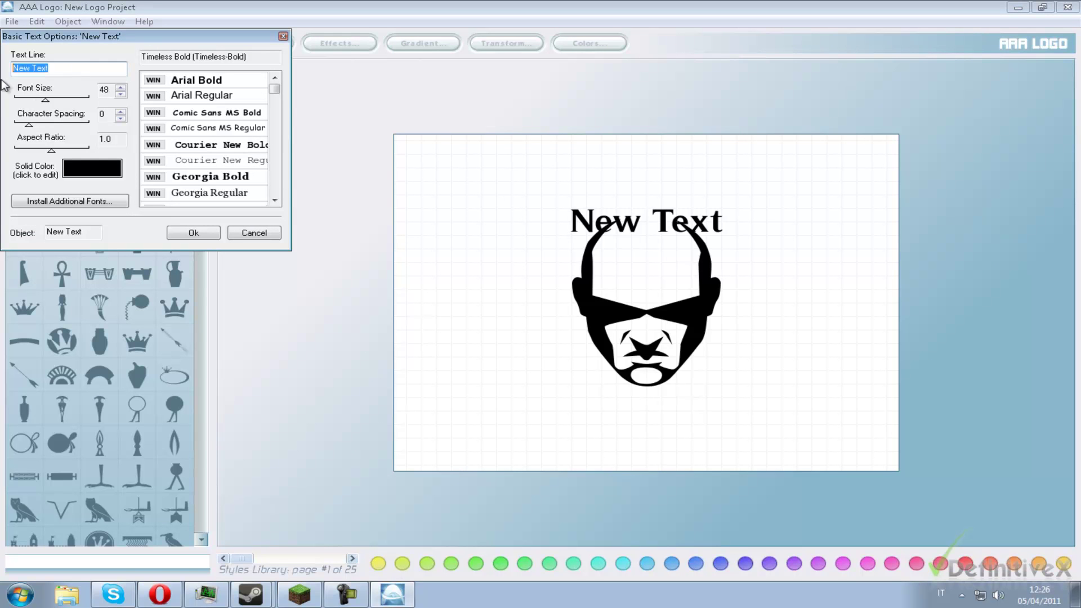
pyautogui.click(213, 82)
pyautogui.scroll(-10, 206, 116)
pyautogui.moveTo(274, 133)
pyautogui.mouseDown()
pyautogui.moveTo(275, 198)
pyautogui.moveTo(278, 96)
pyautogui.moveTo(278, 117)
pyautogui.mouseUp()
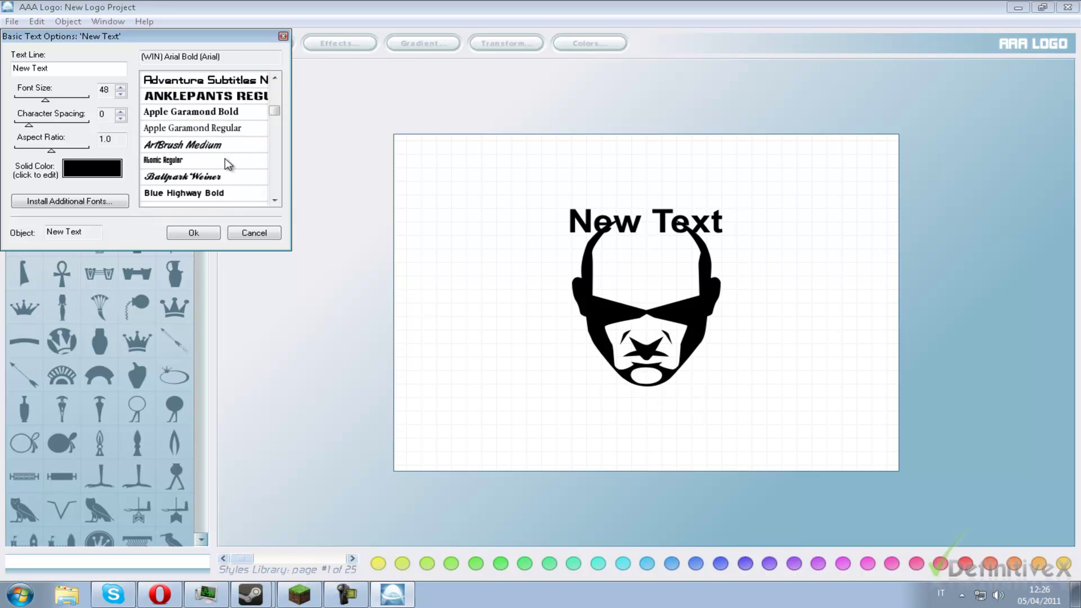
pyautogui.click(200, 86)
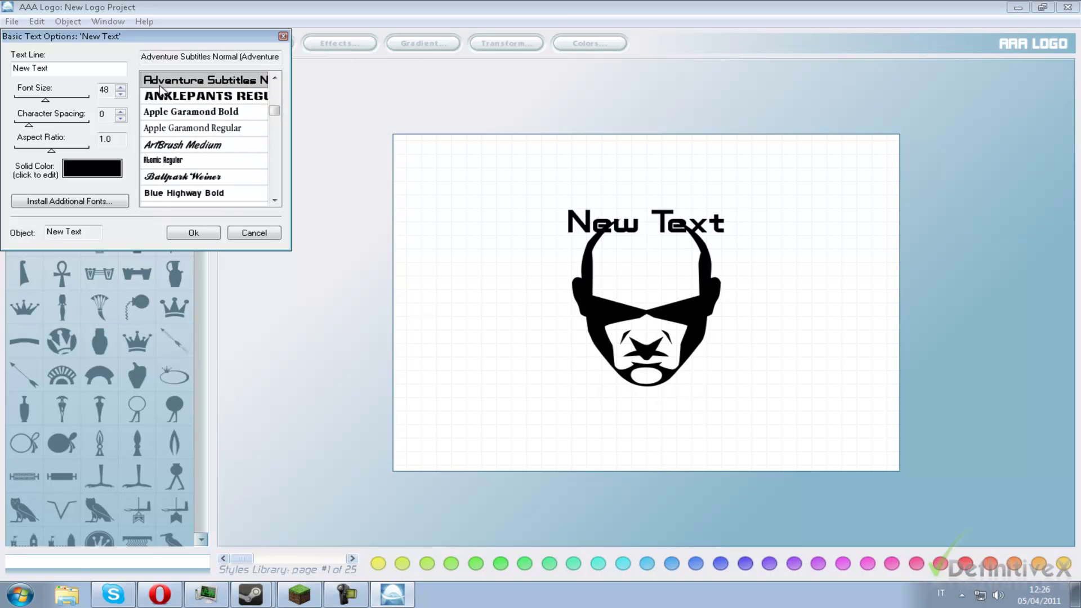
pyautogui.click(44, 65)
pyautogui.write('SG')
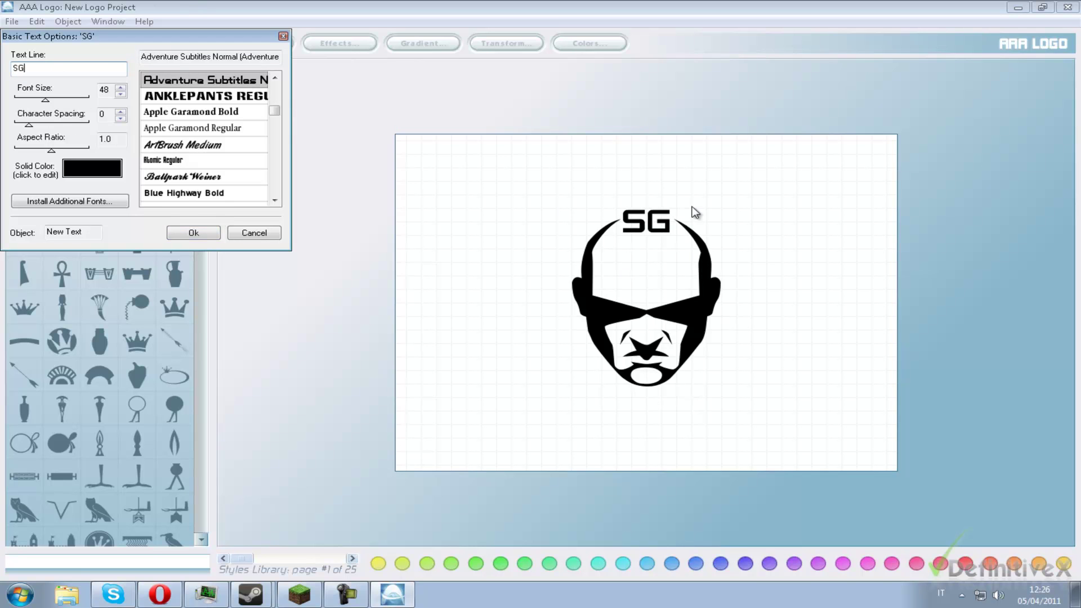
# Enlarge the SG text to font size 95 and position it on the face's forehead
pyautogui.moveTo(645, 228); pyautogui.dragTo(641, 257)
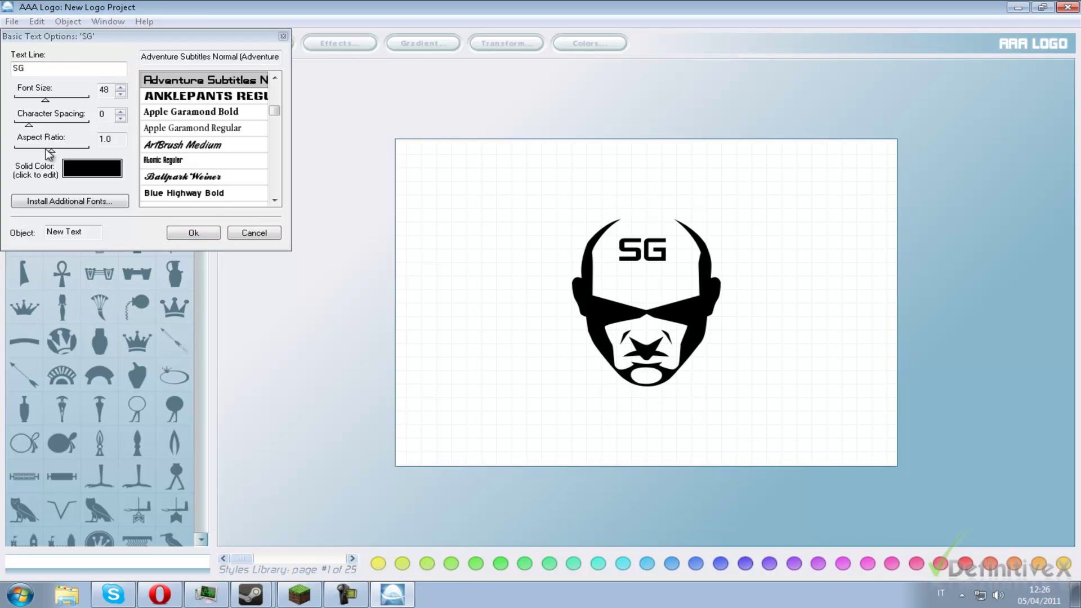
pyautogui.moveTo(46, 100); pyautogui.dragTo(85, 100)
pyautogui.click(660, 282)
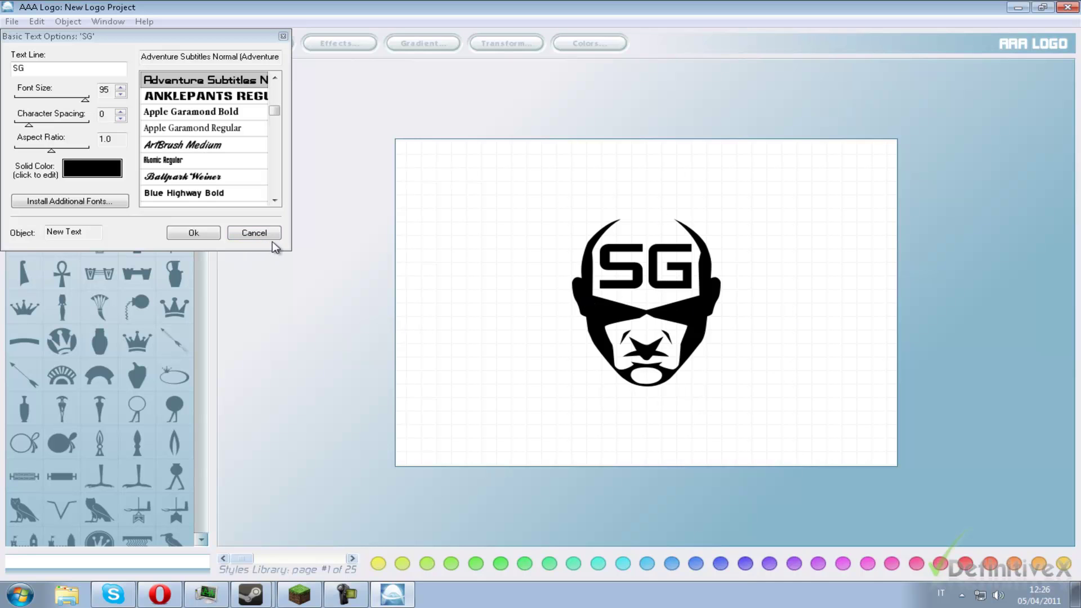
# Change the SG text's solid color to a muted green and accept the text object
pyautogui.click(85, 173)
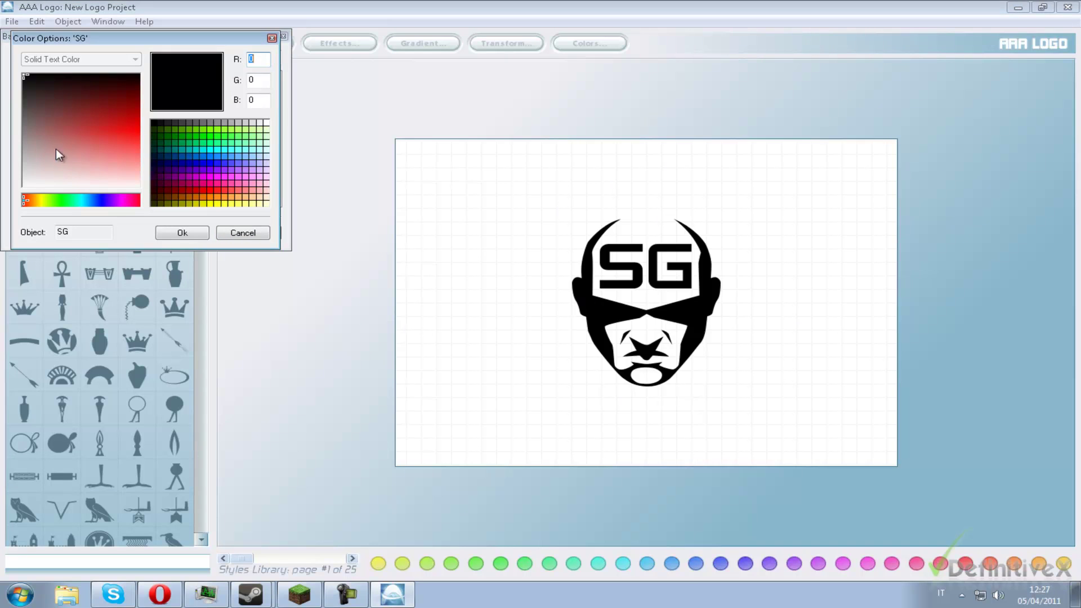
pyautogui.click(63, 169)
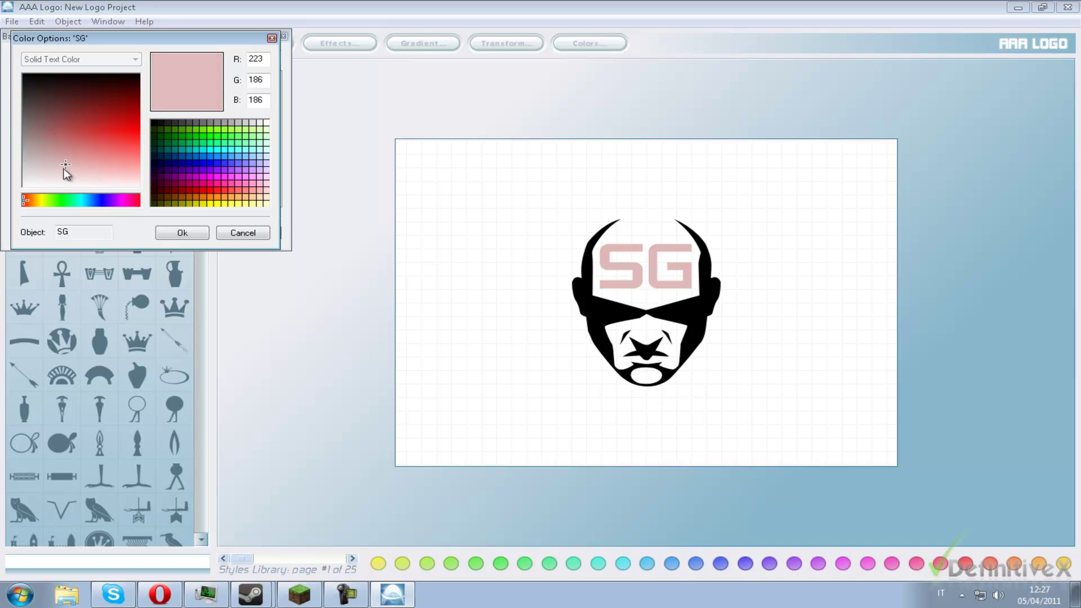
pyautogui.click(65, 200)
pyautogui.moveTo(62, 173)
pyautogui.mouseDown()
pyautogui.moveTo(52, 137)
pyautogui.moveTo(57, 147)
pyautogui.mouseUp()
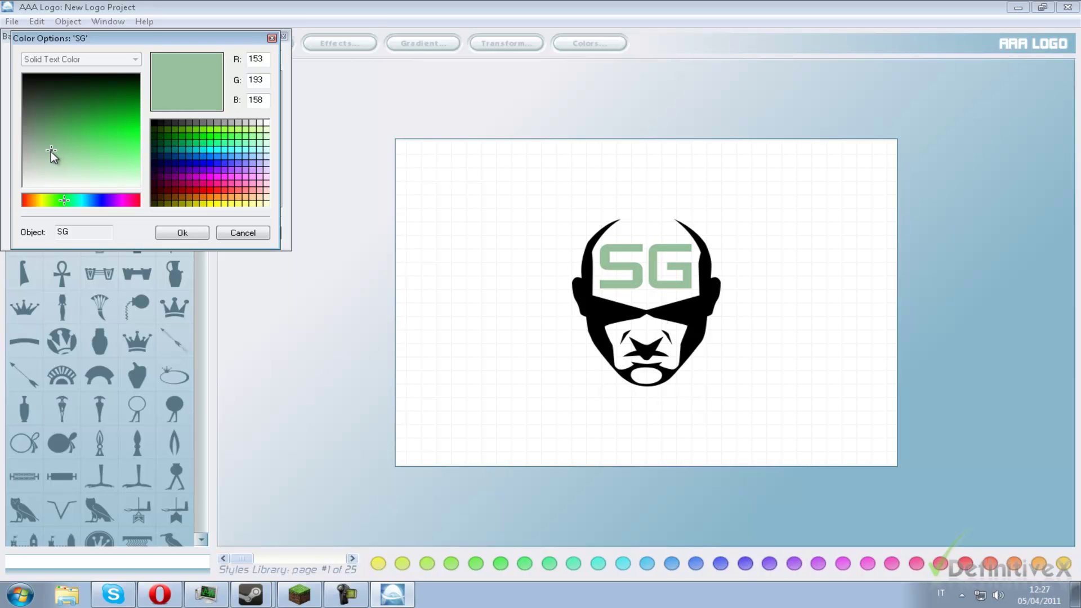
pyautogui.click(180, 233)
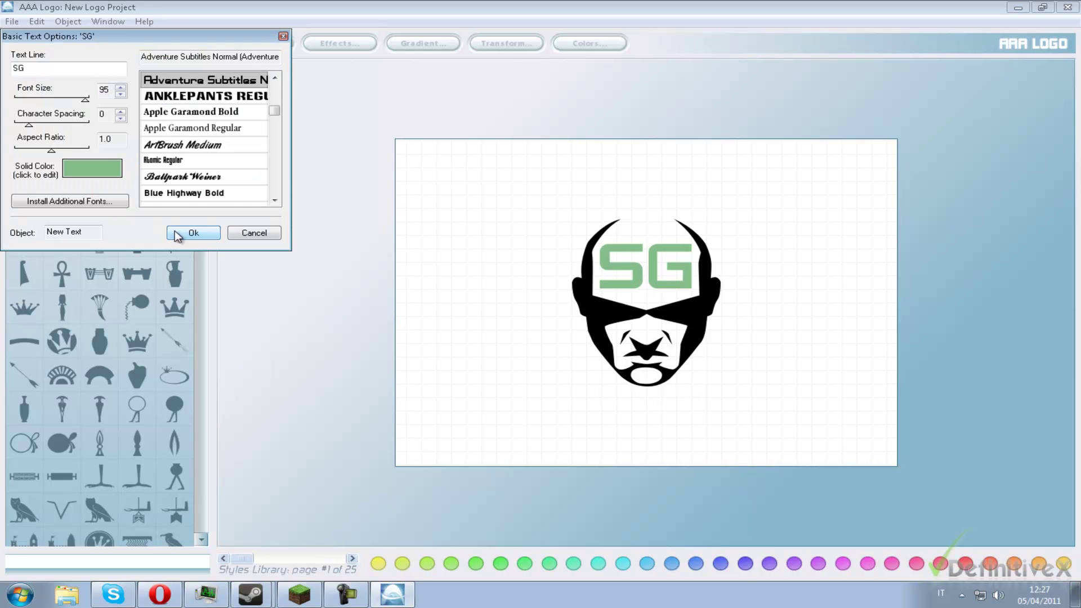
pyautogui.click(191, 233)
# Recolor the face image dark gray (RGB 91, 86, 86)
pyautogui.click(607, 306)
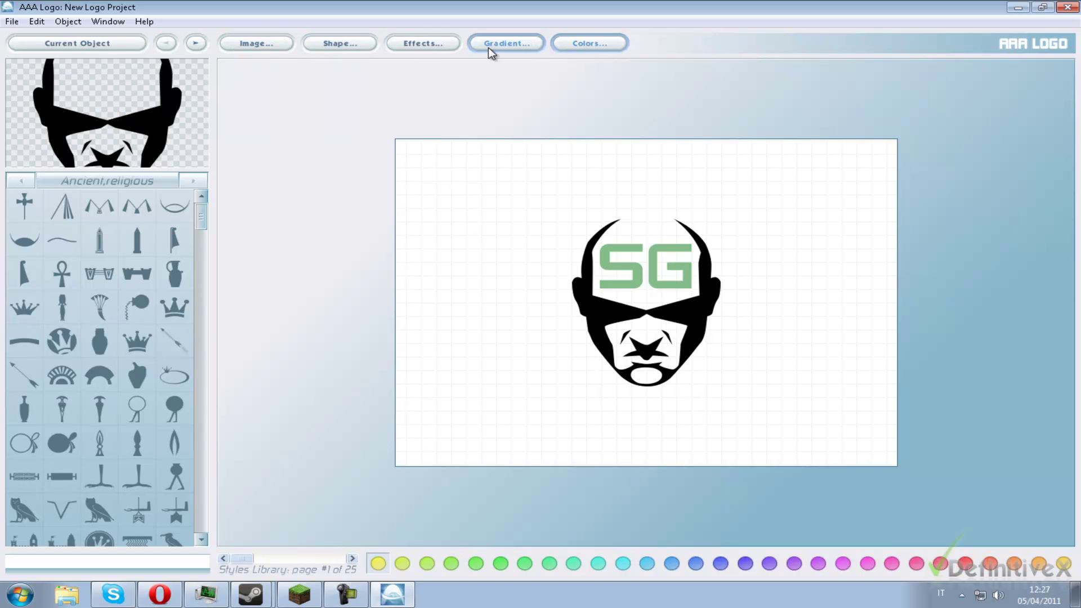
pyautogui.click(224, 45)
pyautogui.click(216, 144)
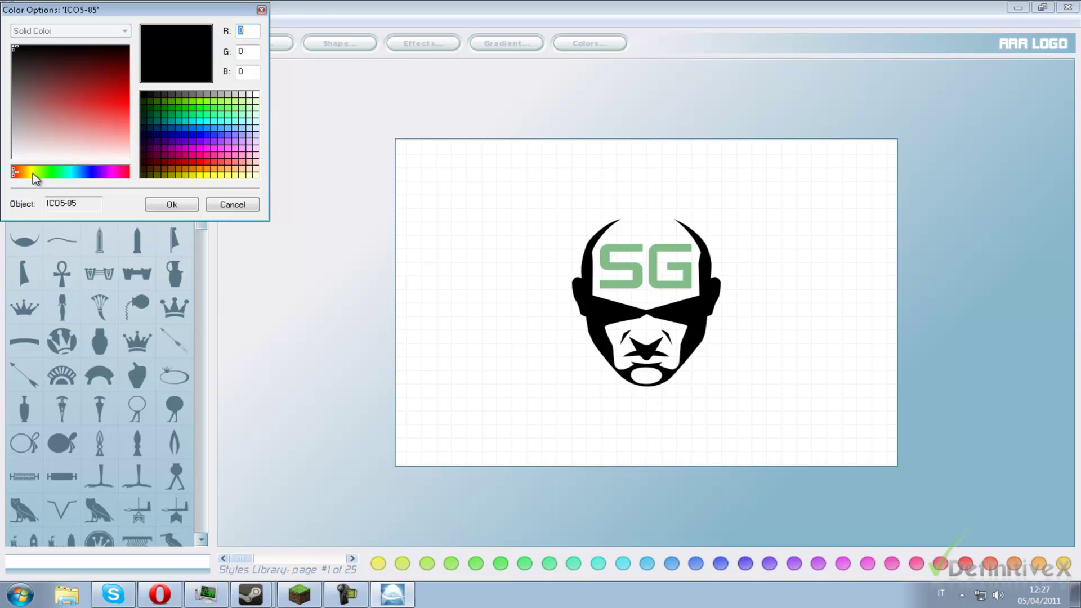
pyautogui.moveTo(21, 51)
pyautogui.mouseDown()
pyautogui.moveTo(12, 128)
pyautogui.moveTo(14, 85)
pyautogui.mouseUp()
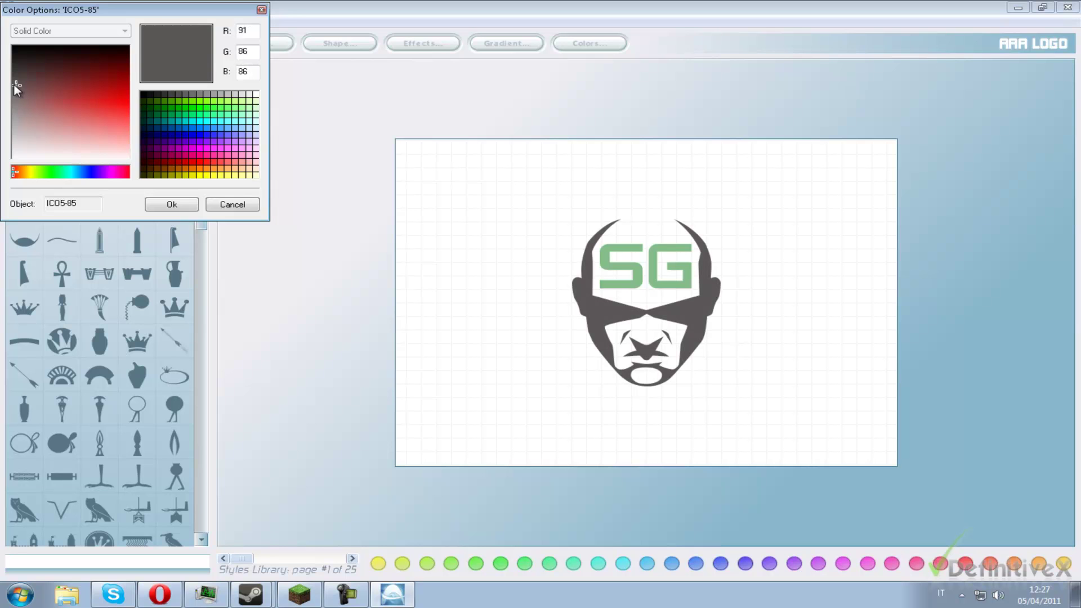
pyautogui.click(148, 206)
pyautogui.click(168, 177)
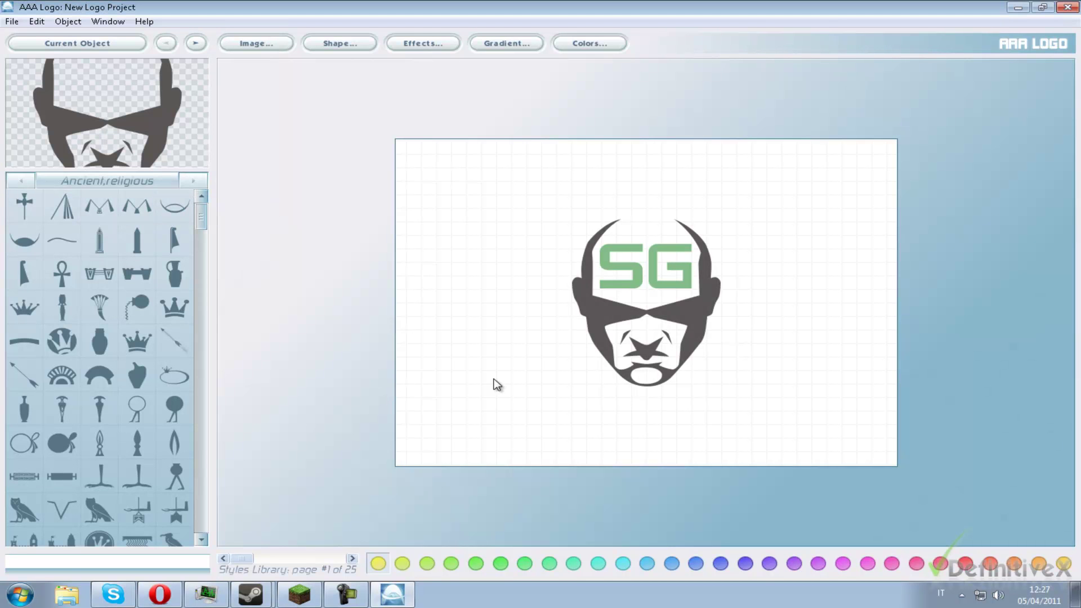
# Try the outline effect on the face image
pyautogui.click(332, 50)
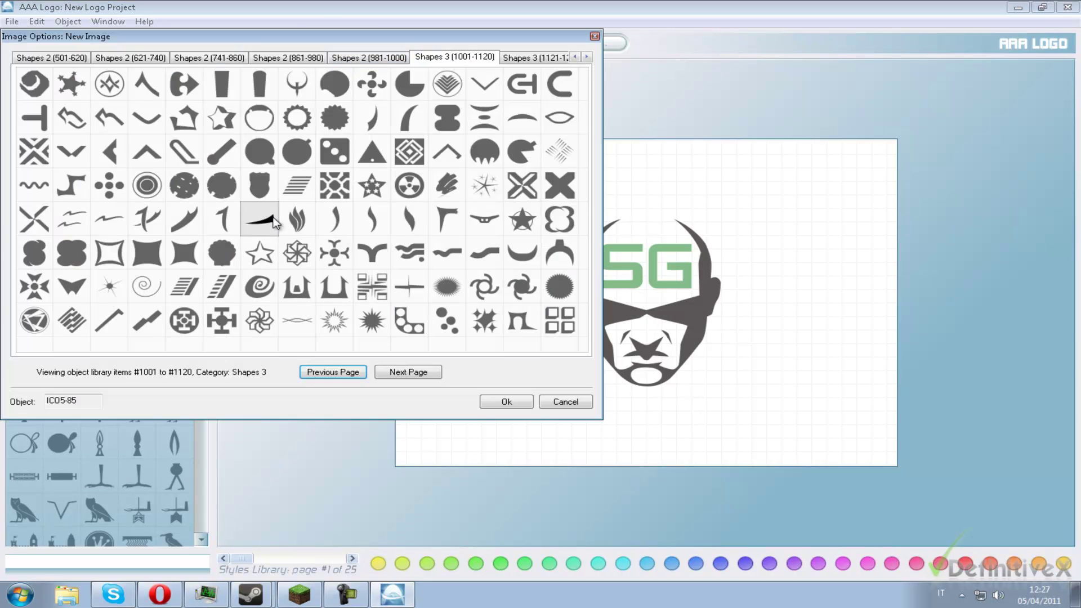
pyautogui.click(571, 403)
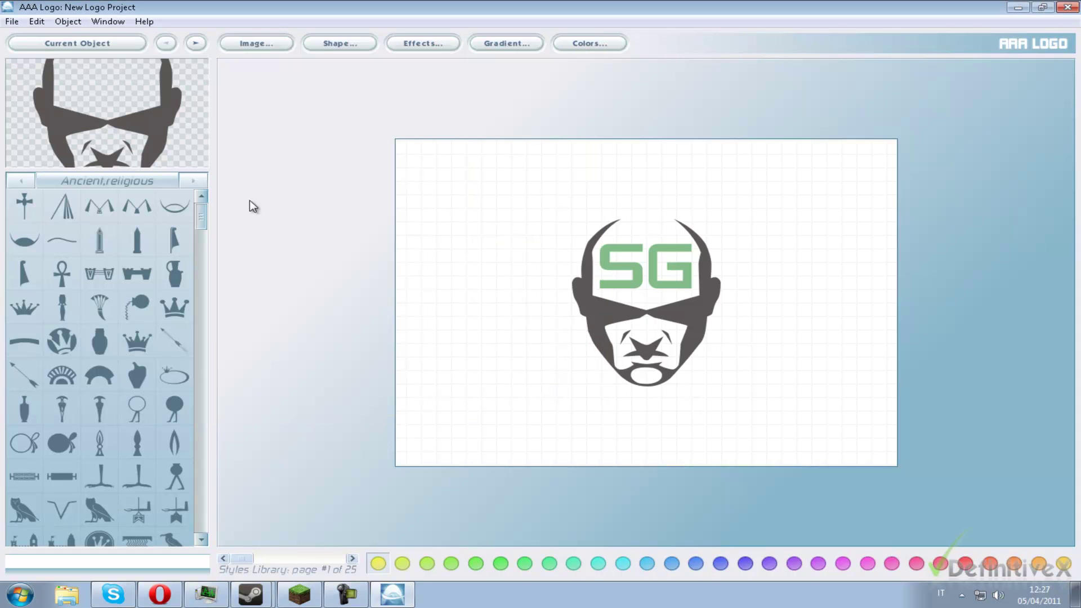
pyautogui.click(410, 45)
pyautogui.click(15, 82)
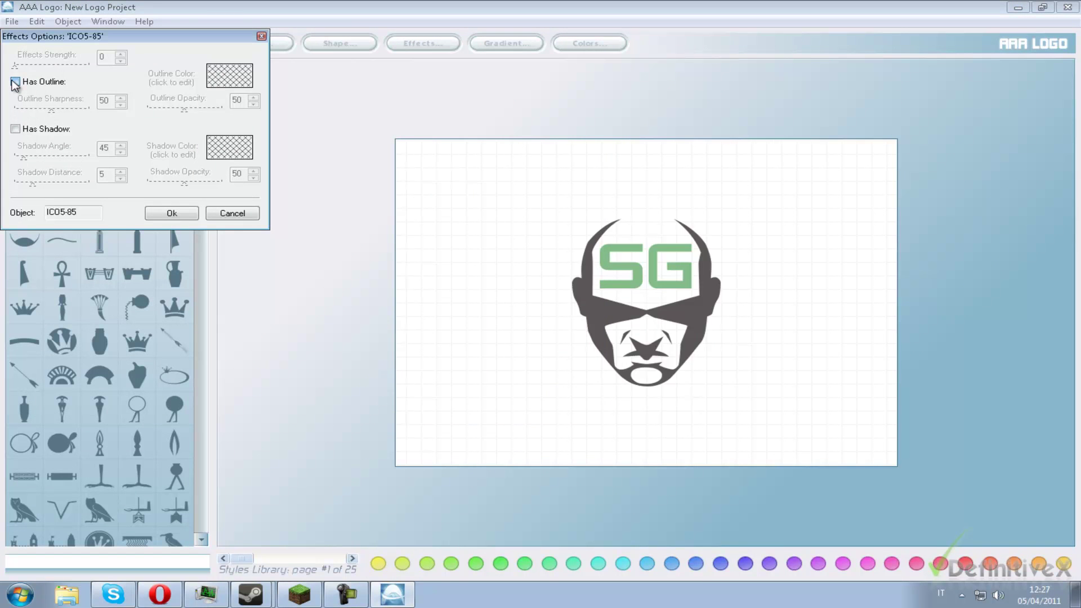
pyautogui.click(15, 82)
pyautogui.click(16, 81)
pyautogui.click(15, 82)
pyautogui.click(15, 81)
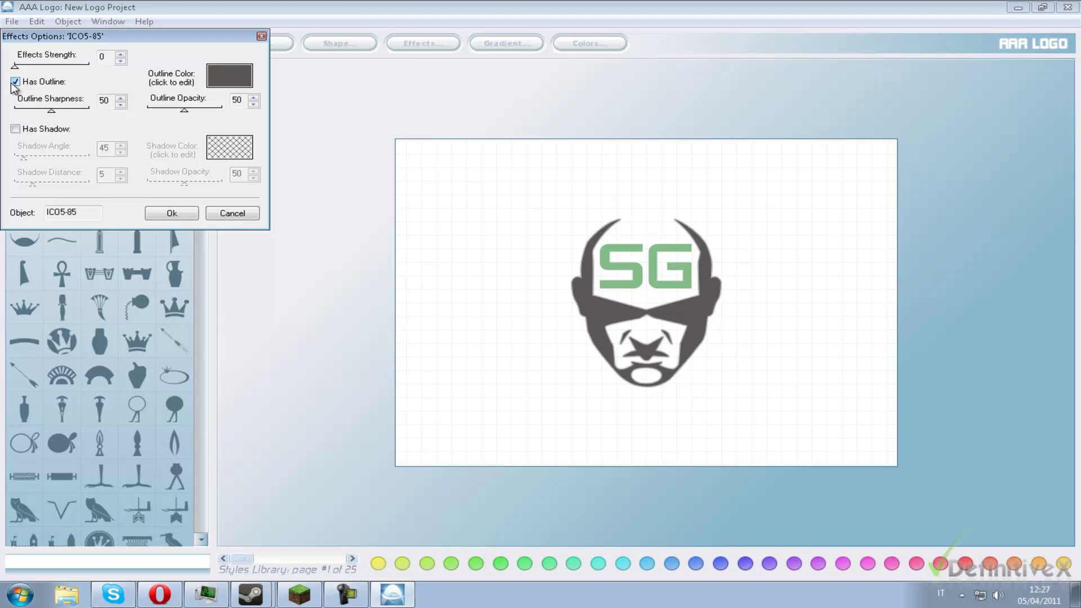
pyautogui.click(15, 82)
# Add a shadow to the face image, keeping its dark gray shadow color, and accept the effect
pyautogui.click(16, 129)
pyautogui.click(16, 129)
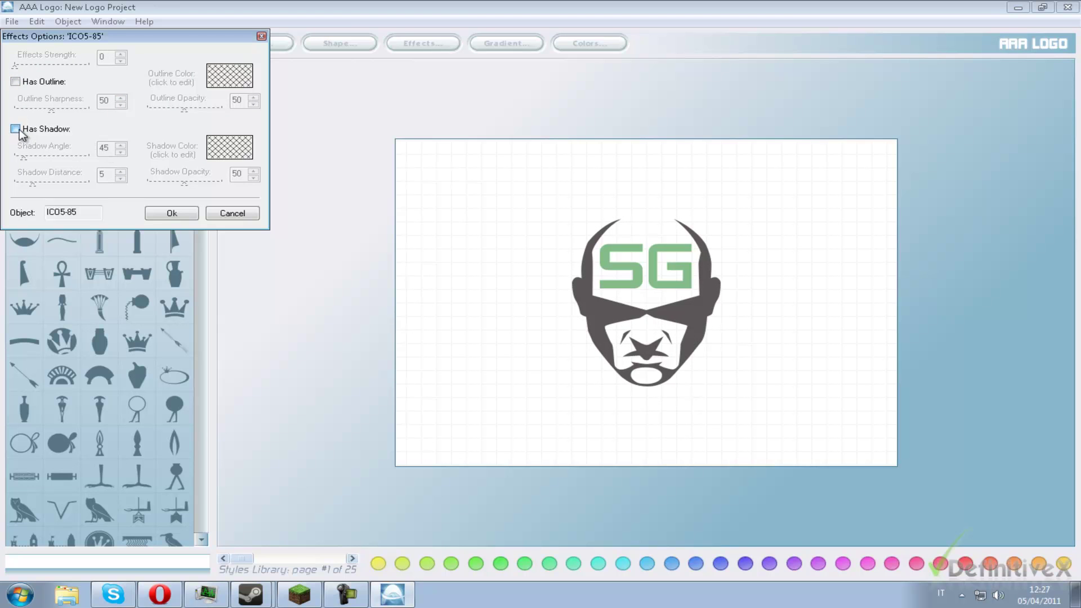
pyautogui.click(16, 129)
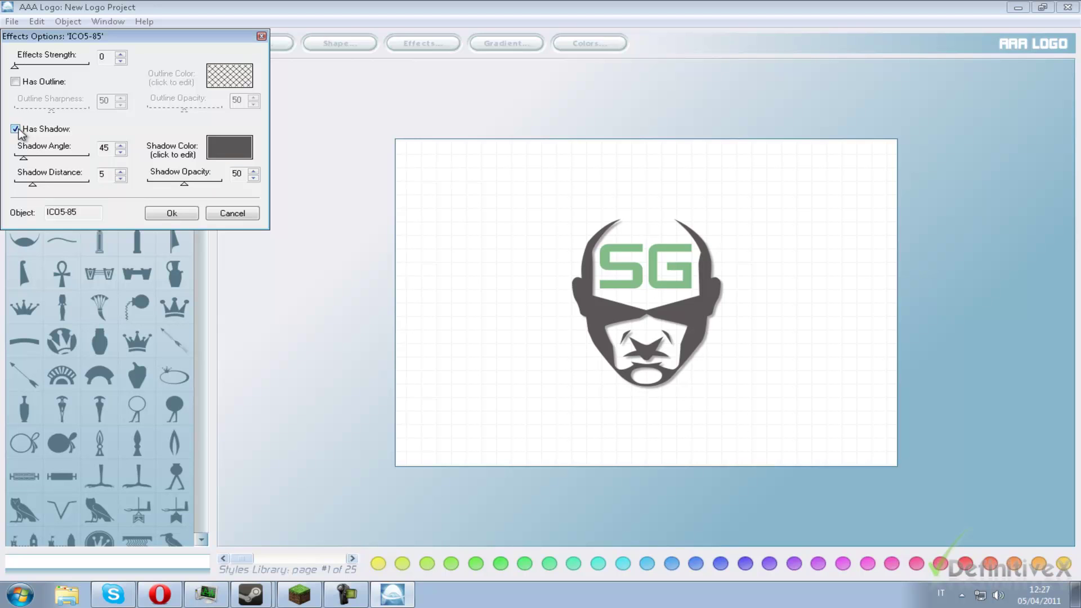
pyautogui.click(16, 129)
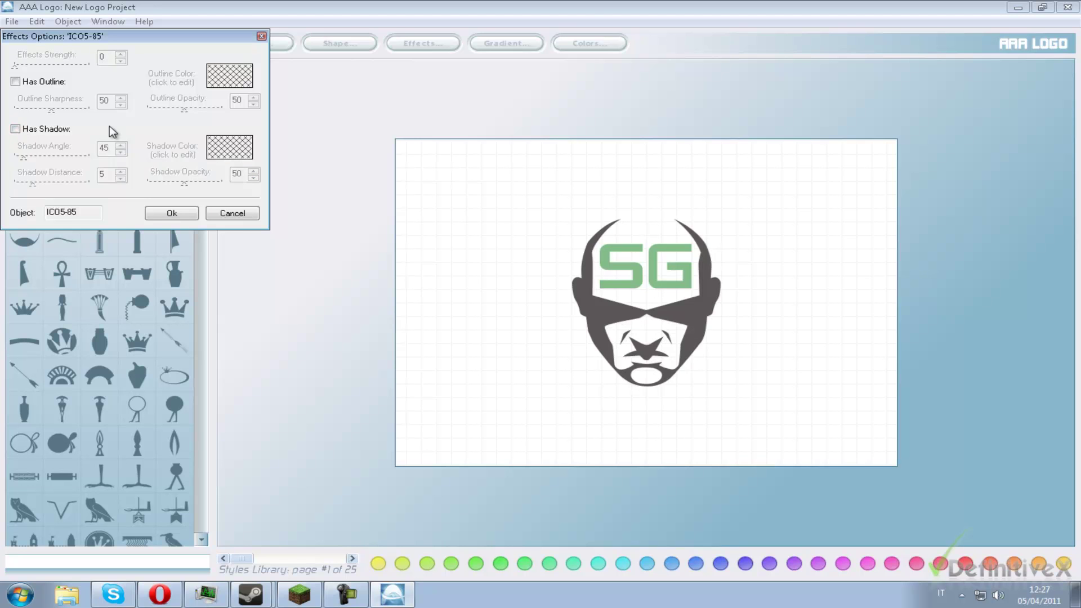
pyautogui.click(16, 129)
pyautogui.click(223, 145)
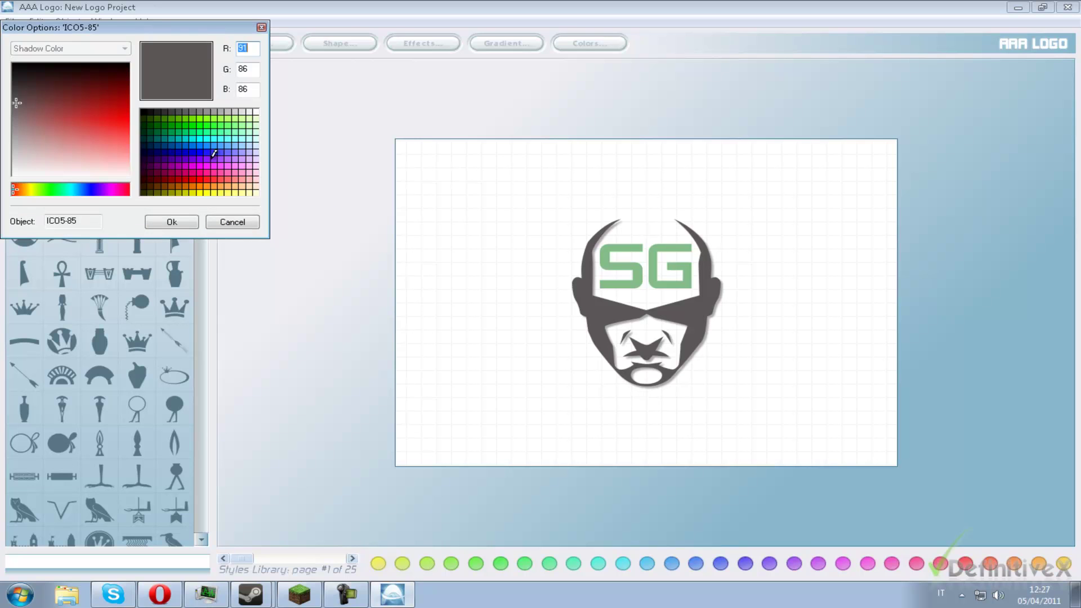
pyautogui.click(168, 228)
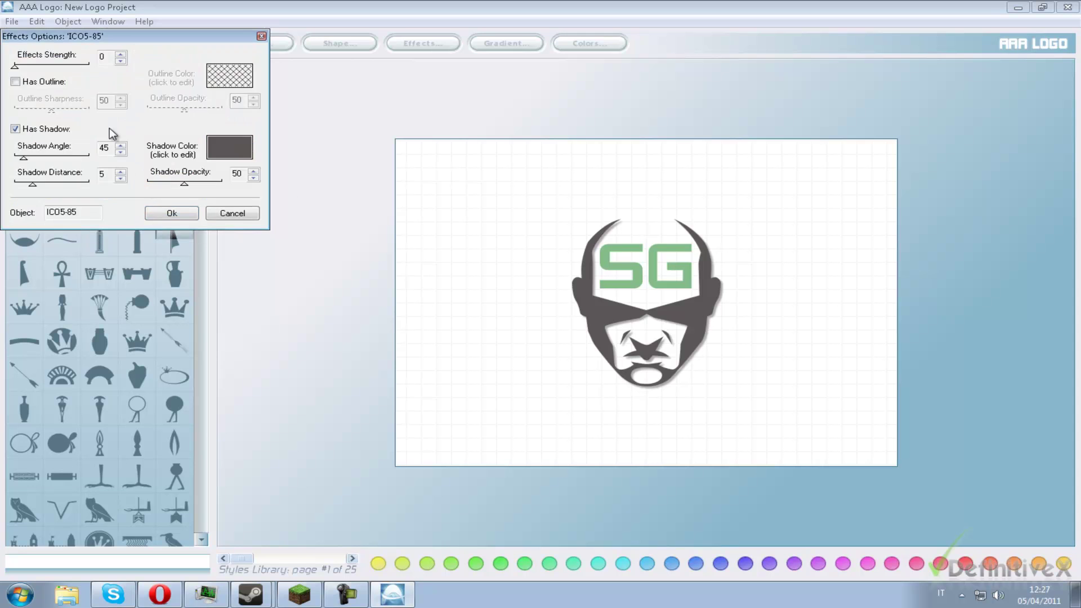
pyautogui.click(181, 217)
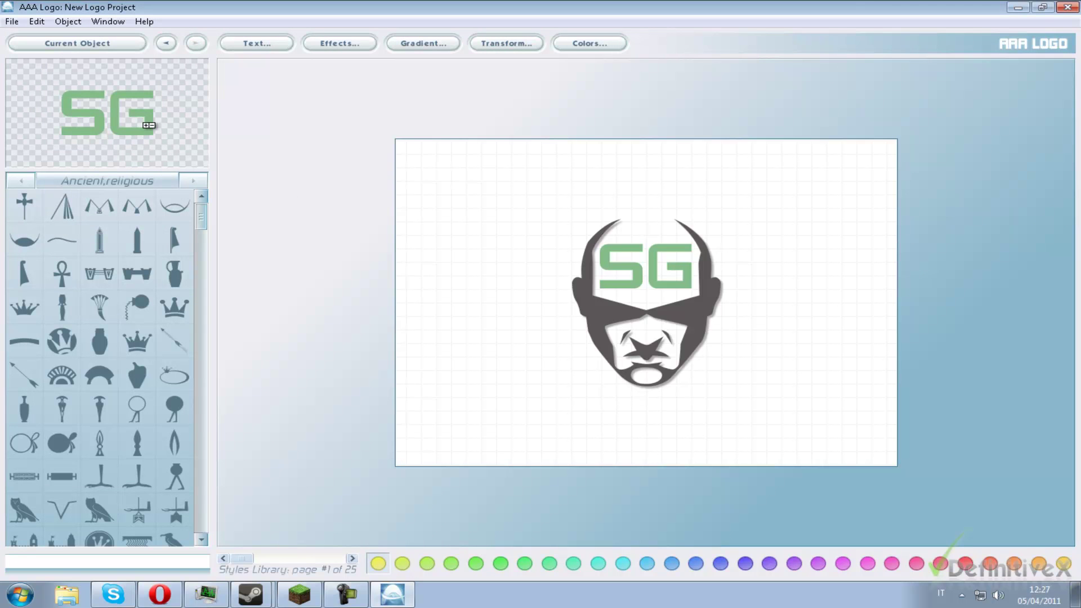
# Add a shadow to the SG text, color it black (RGB 0, 0, 0), and accept the effect
pyautogui.click(353, 47)
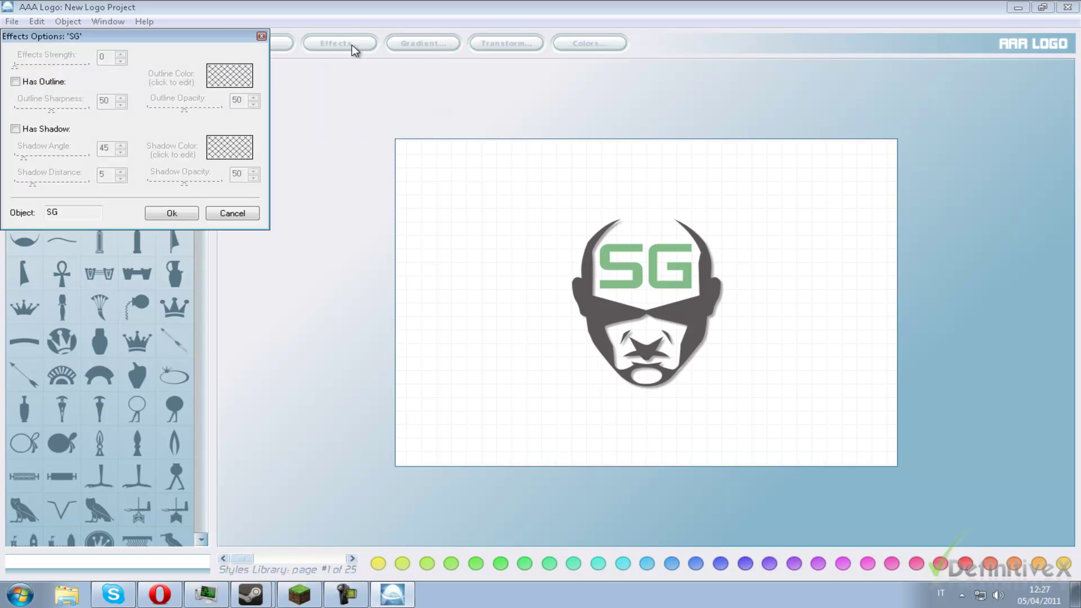
pyautogui.click(15, 129)
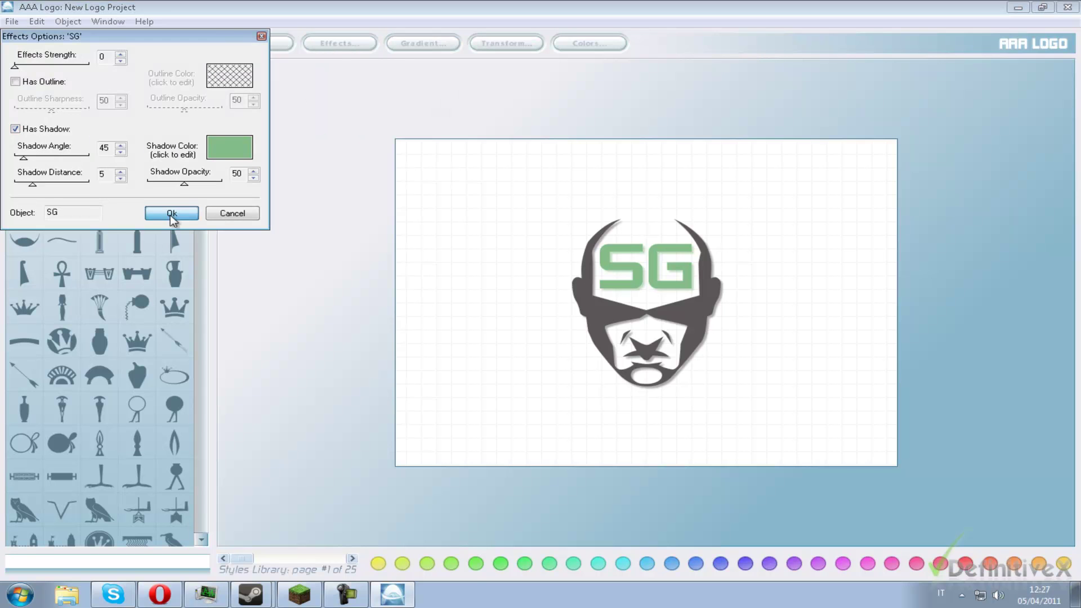
pyautogui.click(229, 148)
pyautogui.click(38, 110)
pyautogui.moveTo(38, 110); pyautogui.dragTo(38, 64)
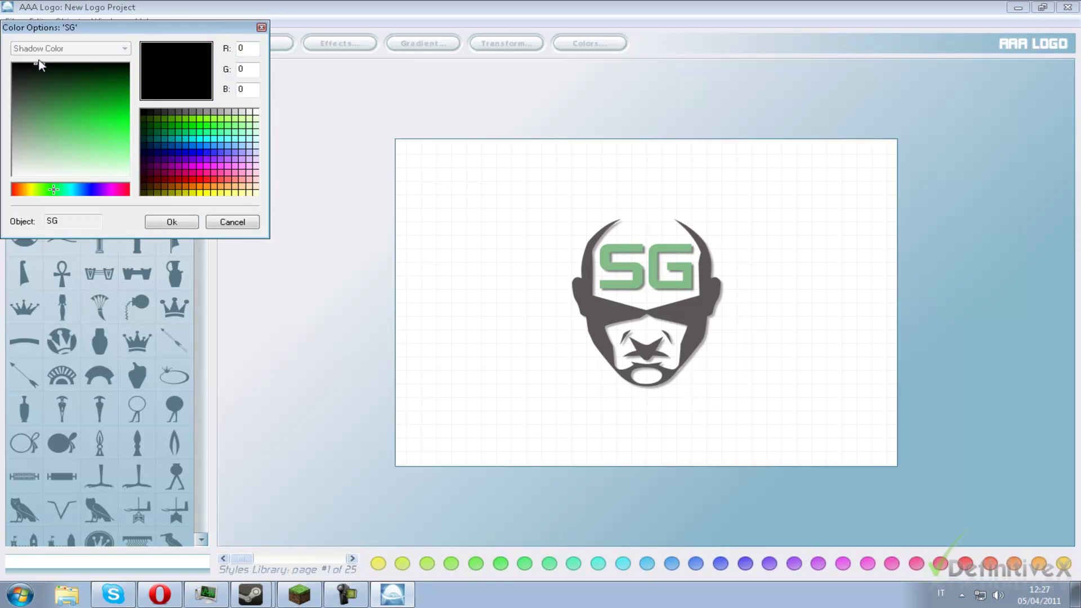
pyautogui.click(172, 222)
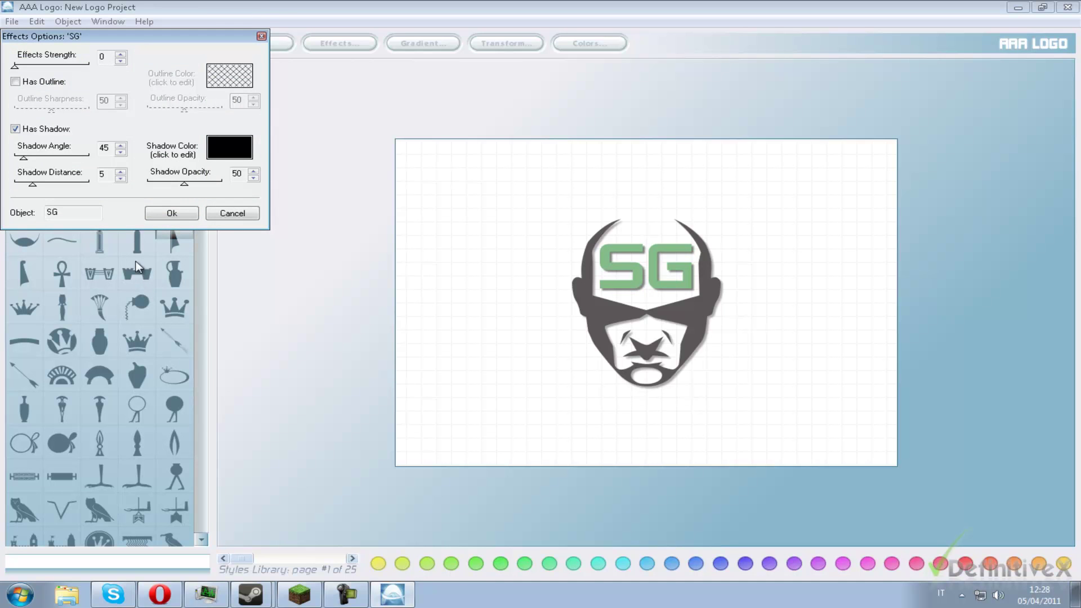
pyautogui.click(172, 214)
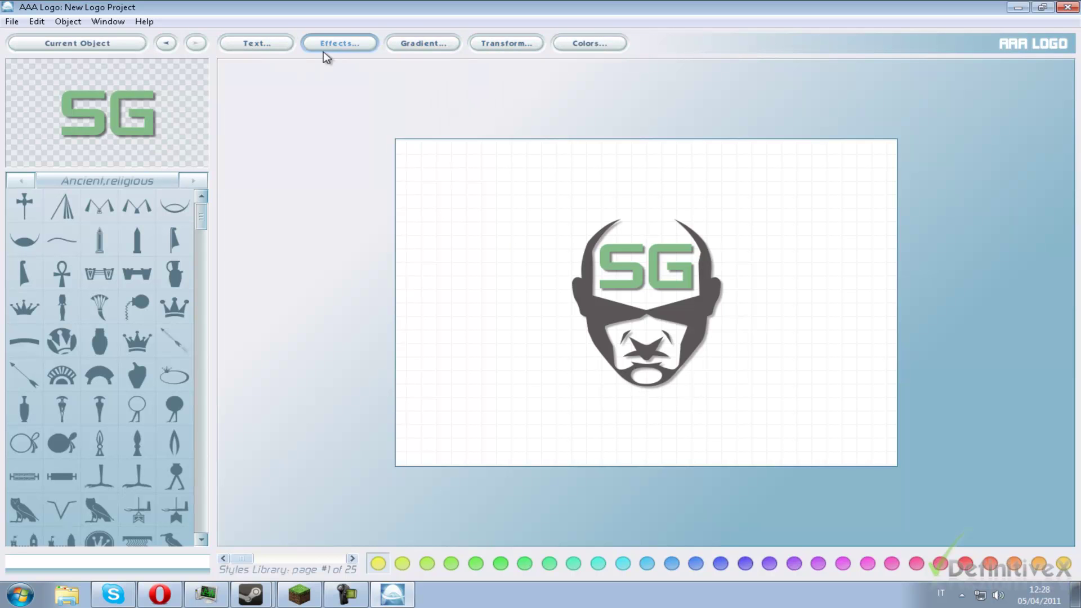
pyautogui.click(249, 42)
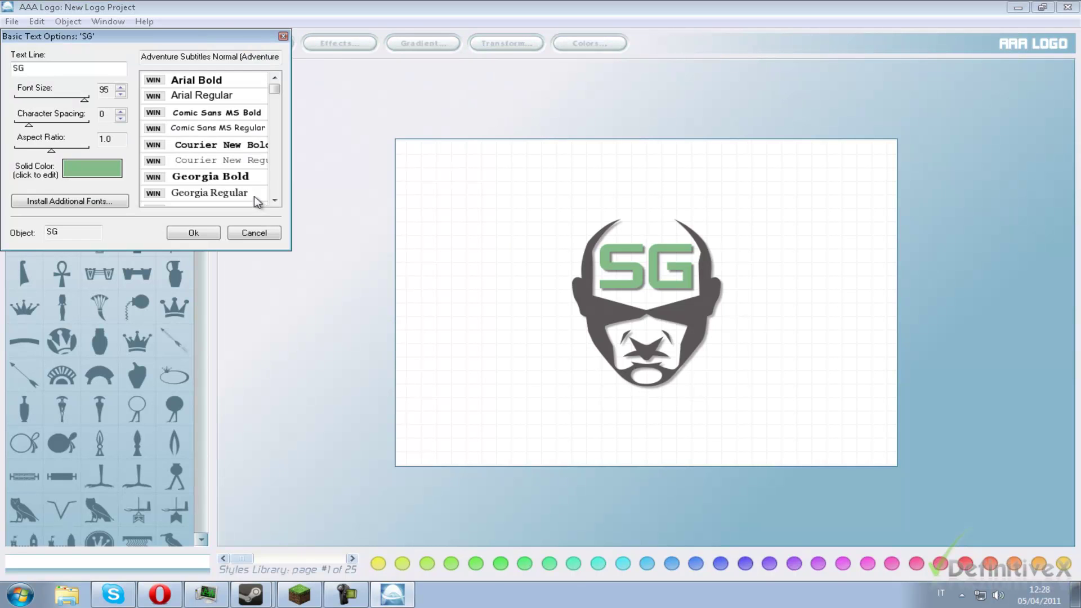
pyautogui.click(254, 232)
pyautogui.click(339, 43)
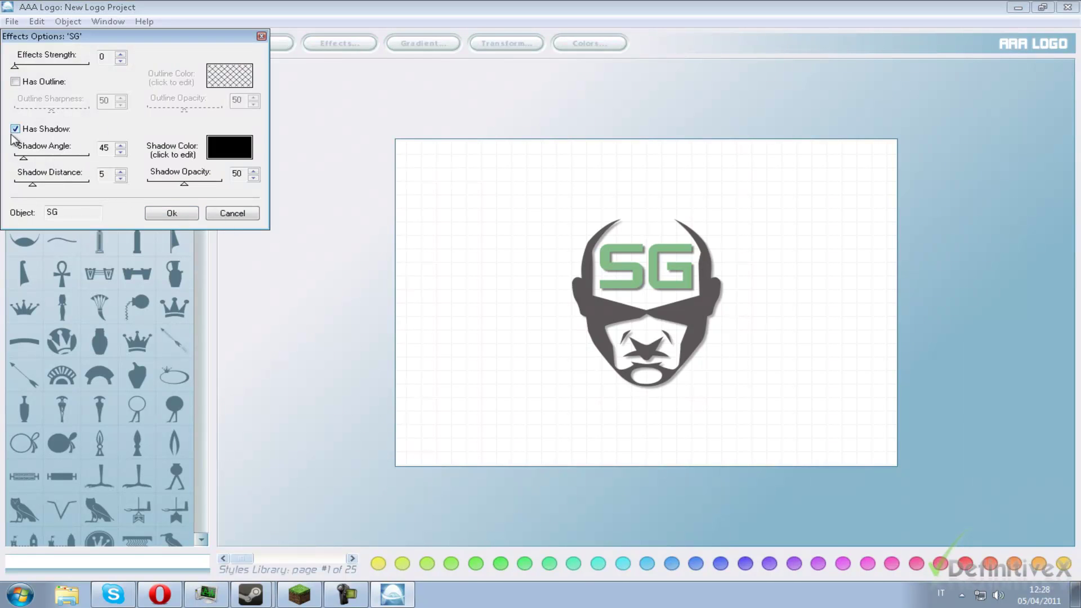
pyautogui.click(235, 215)
# Apply a gradient overlay to the SG text with gradient color #1 set to teal (RGB 62, 192, 178)
pyautogui.click(441, 42)
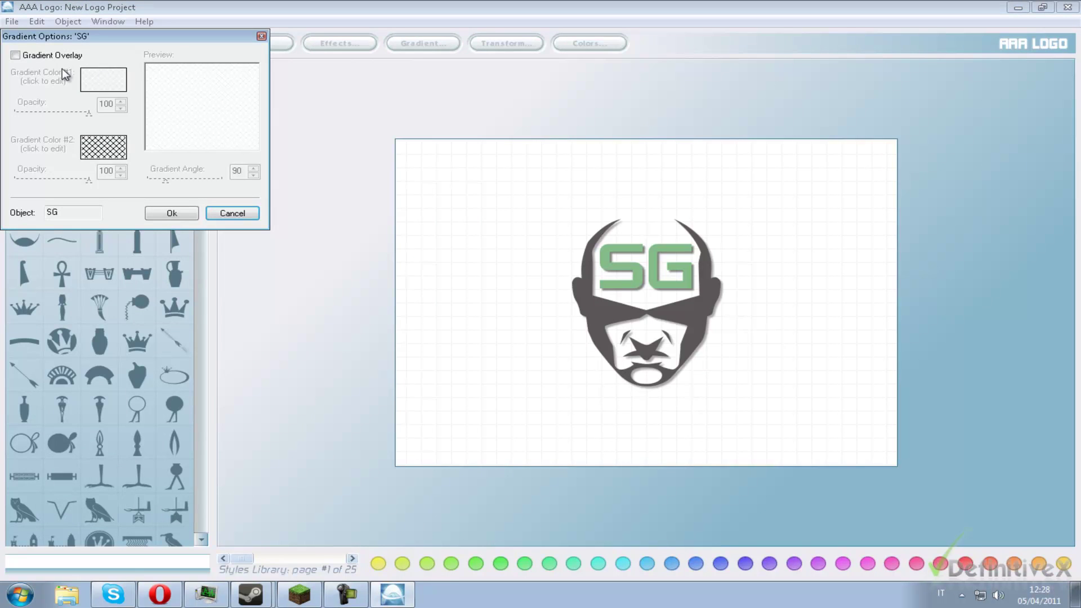
pyautogui.click(15, 55)
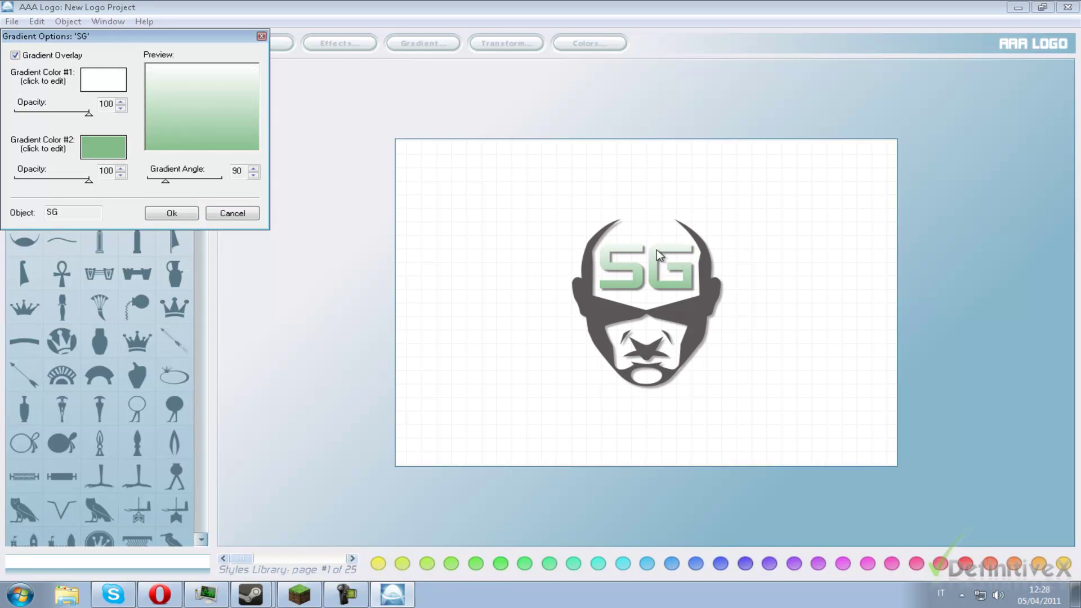
pyautogui.click(97, 93)
pyautogui.moveTo(97, 123)
pyautogui.mouseDown()
pyautogui.moveTo(125, 82)
pyautogui.moveTo(70, 148)
pyautogui.mouseUp()
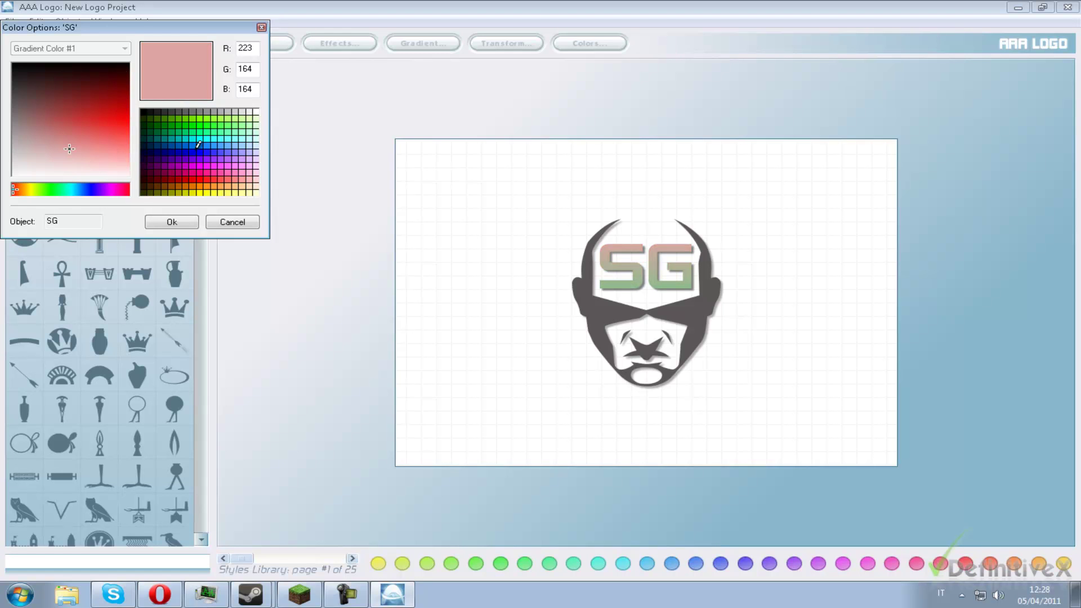
pyautogui.click(195, 135)
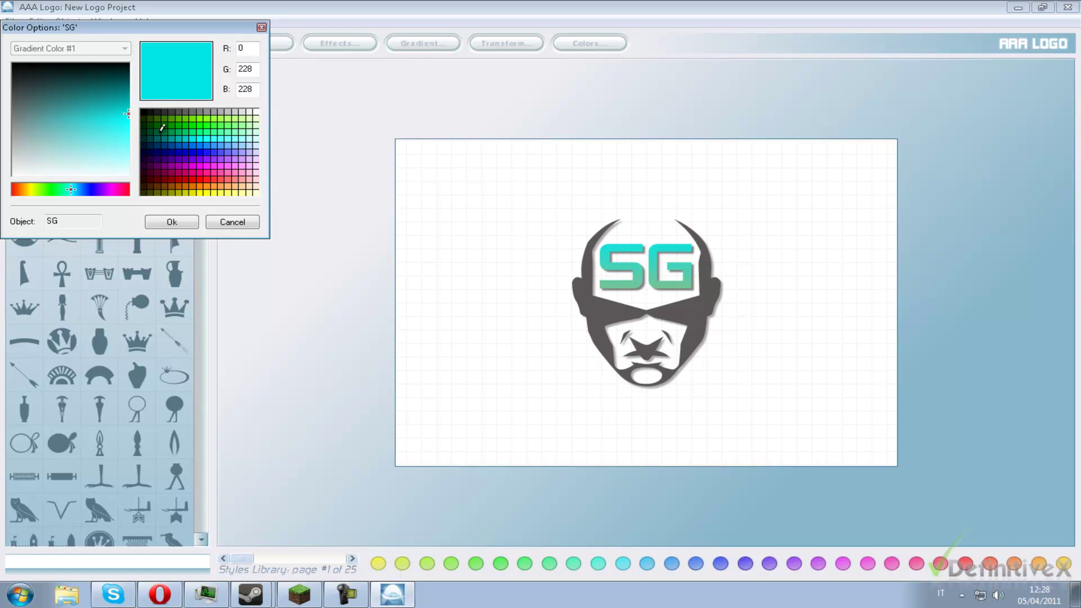
pyautogui.moveTo(63, 190); pyautogui.dragTo(69, 189)
pyautogui.moveTo(127, 113)
pyautogui.mouseDown()
pyautogui.moveTo(102, 113)
pyautogui.moveTo(143, 138)
pyautogui.moveTo(77, 125)
pyautogui.mouseUp()
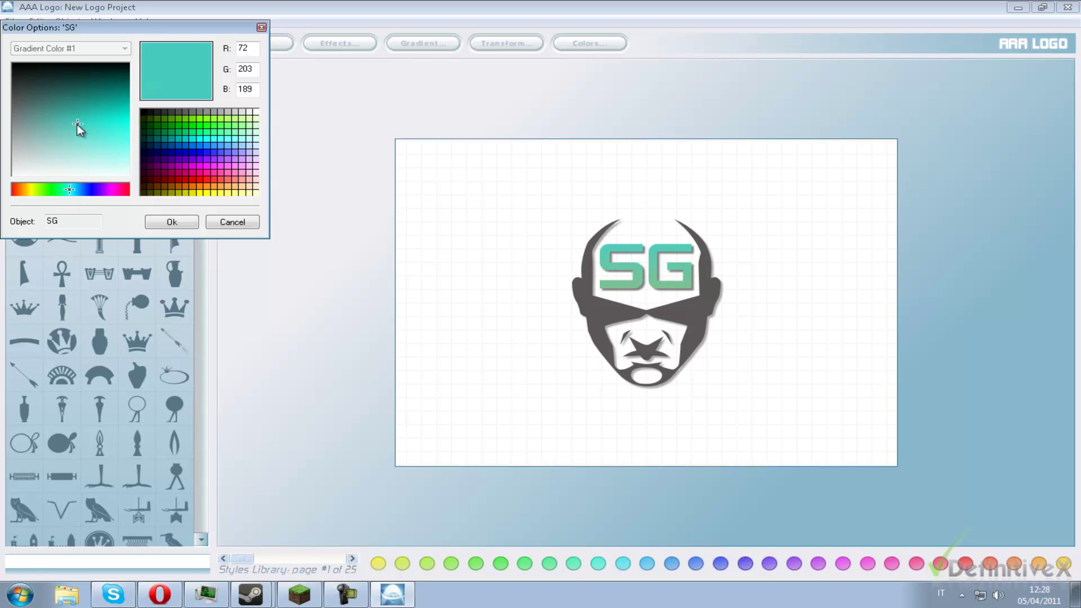
pyautogui.click(175, 222)
pyautogui.click(166, 214)
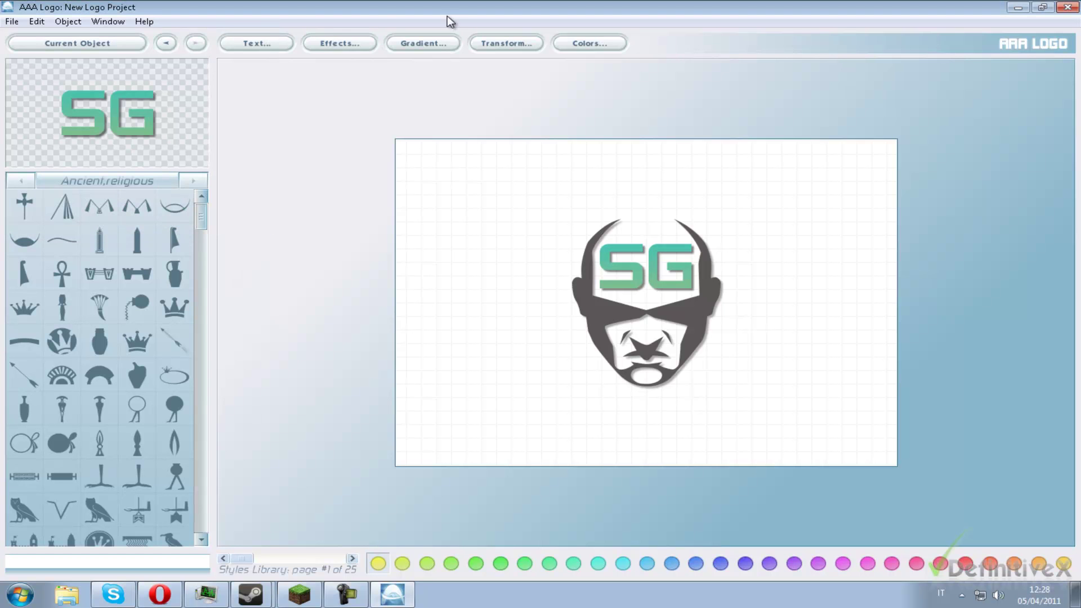
pyautogui.click(408, 48)
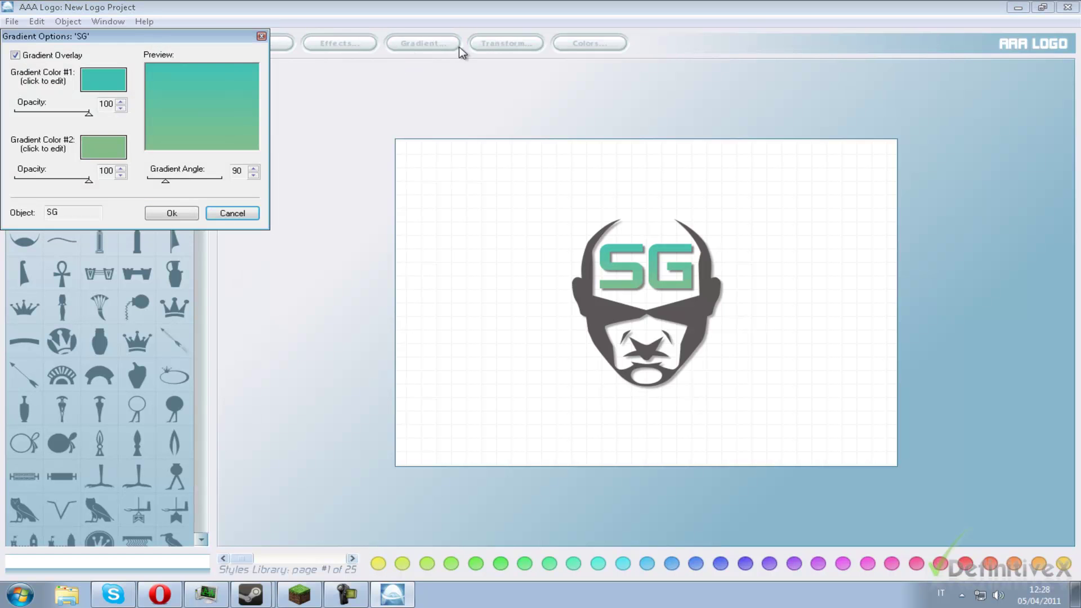
pyautogui.click(183, 212)
# Try the rotation and bend transformations on the SG text
pyautogui.click(511, 45)
pyautogui.click(16, 56)
pyautogui.moveTo(14, 86)
pyautogui.mouseDown()
pyautogui.moveTo(85, 88)
pyautogui.moveTo(1, 93)
pyautogui.mouseUp()
pyautogui.click(16, 106)
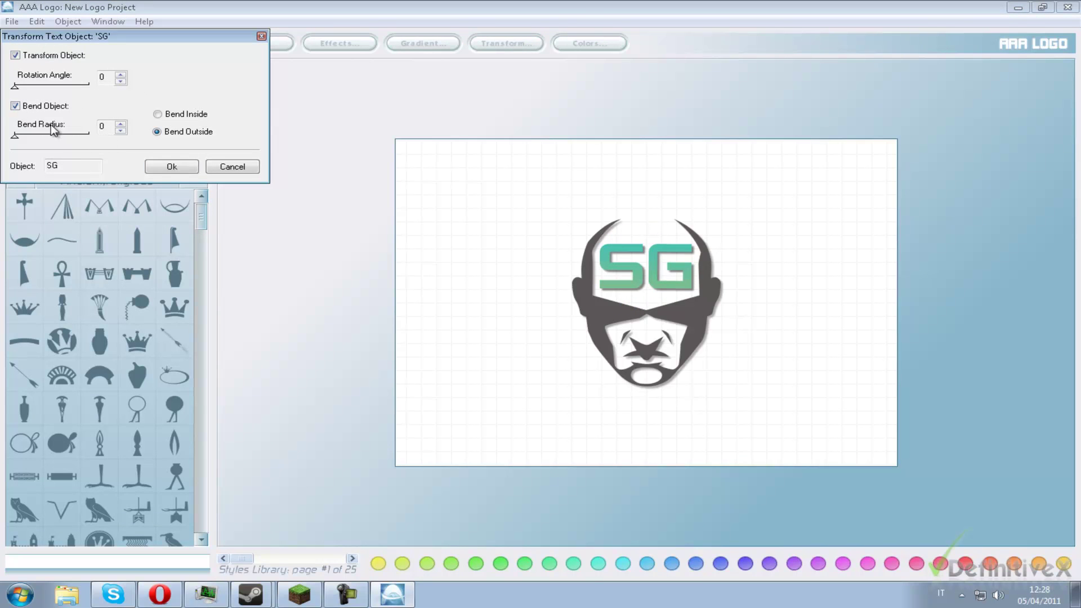
pyautogui.moveTo(15, 137)
pyautogui.mouseDown()
pyautogui.moveTo(120, 144)
pyautogui.moveTo(13, 143)
pyautogui.mouseUp()
pyautogui.click(213, 167)
pyautogui.click(506, 44)
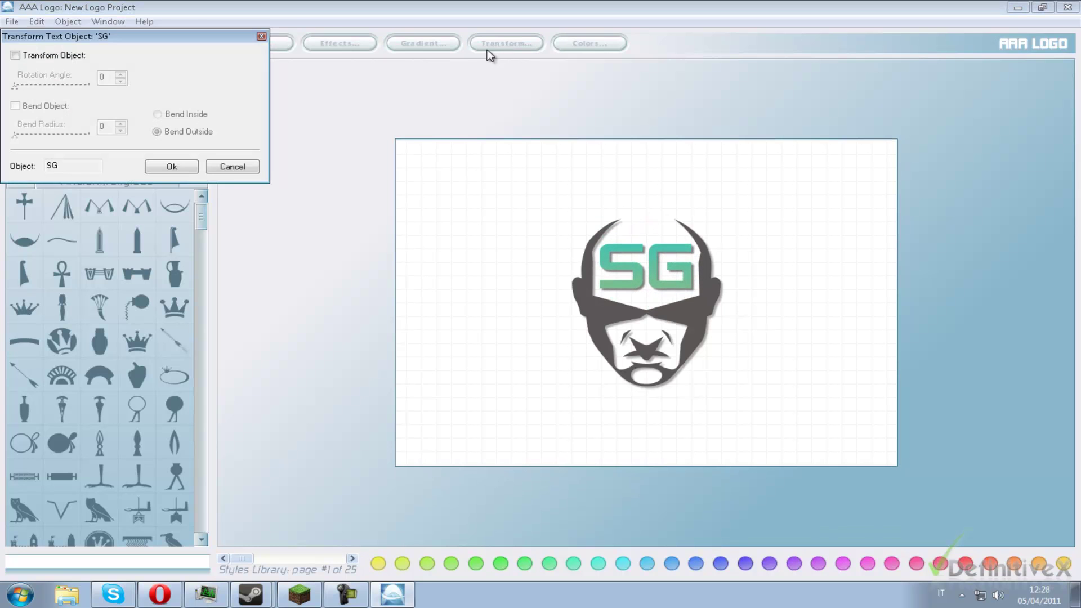
pyautogui.click(221, 167)
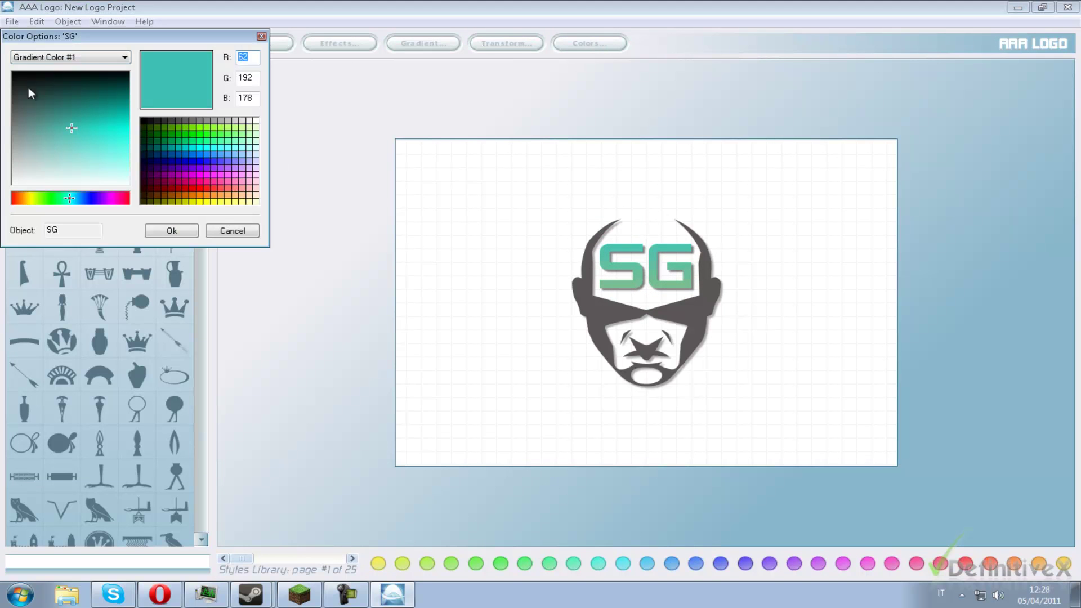
pyautogui.click(151, 230)
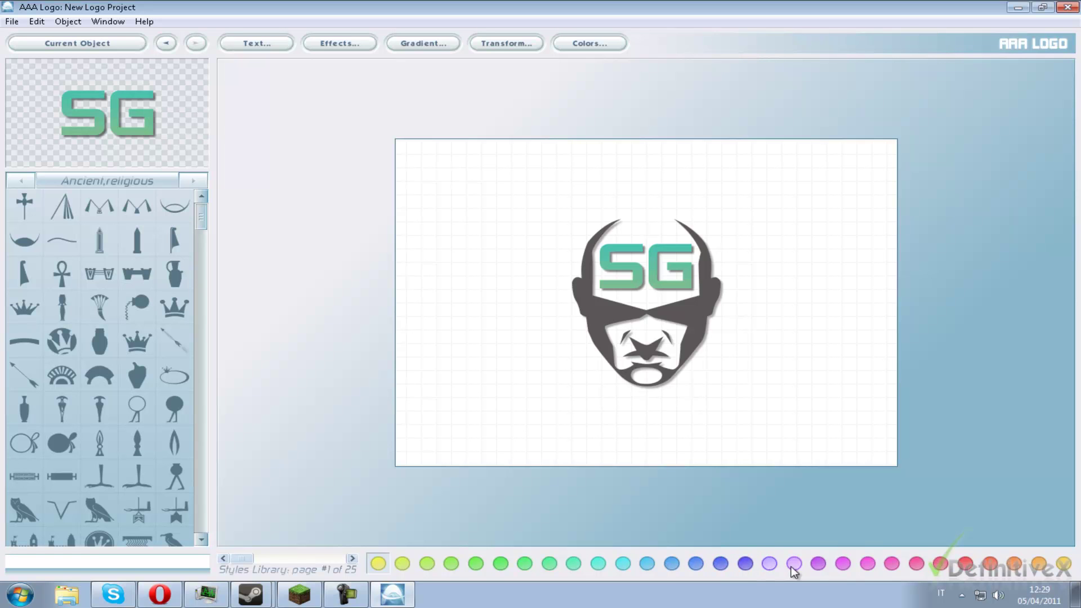
# Browse through the color style pages of the styles library up to page 18
pyautogui.click(352, 559)
pyautogui.click(352, 559)
pyautogui.click(352, 559)
pyautogui.click(355, 560)
pyautogui.click(355, 560)
pyautogui.click(355, 560)
pyautogui.click(354, 560)
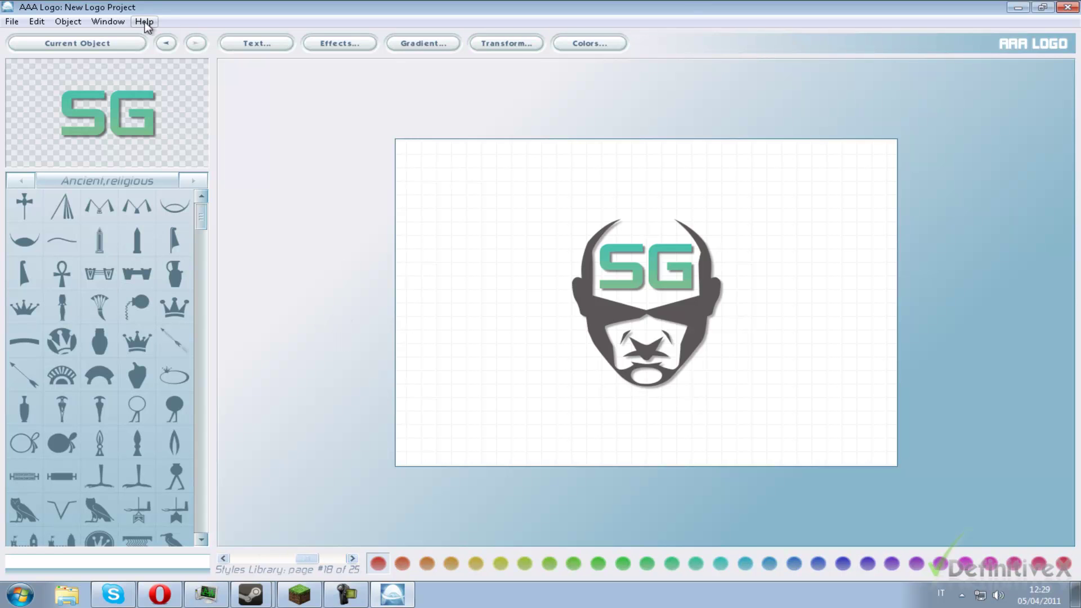
pyautogui.click(101, 23)
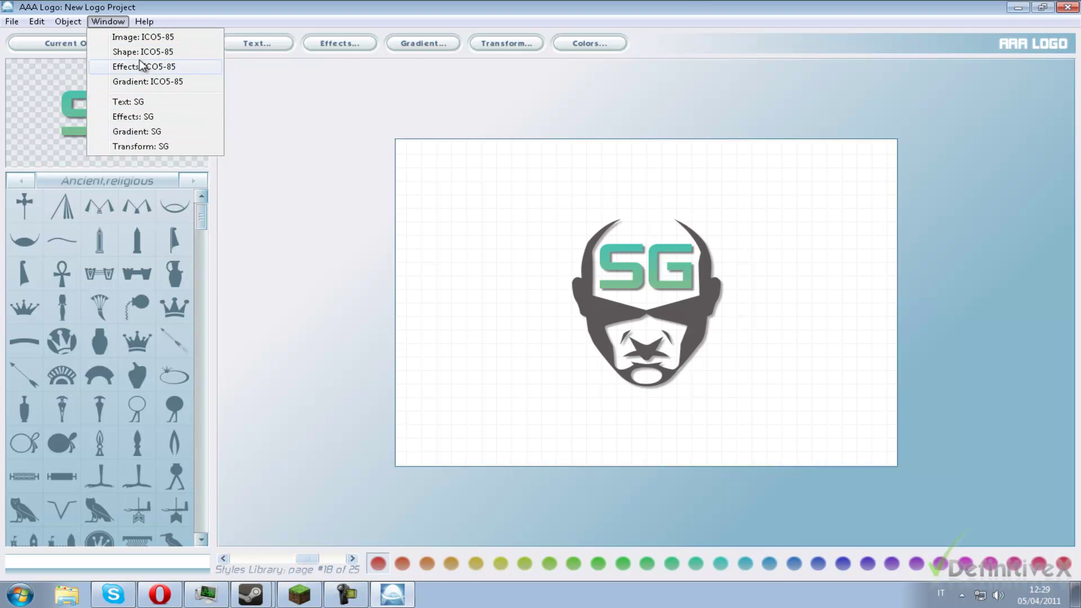
pyautogui.click(145, 102)
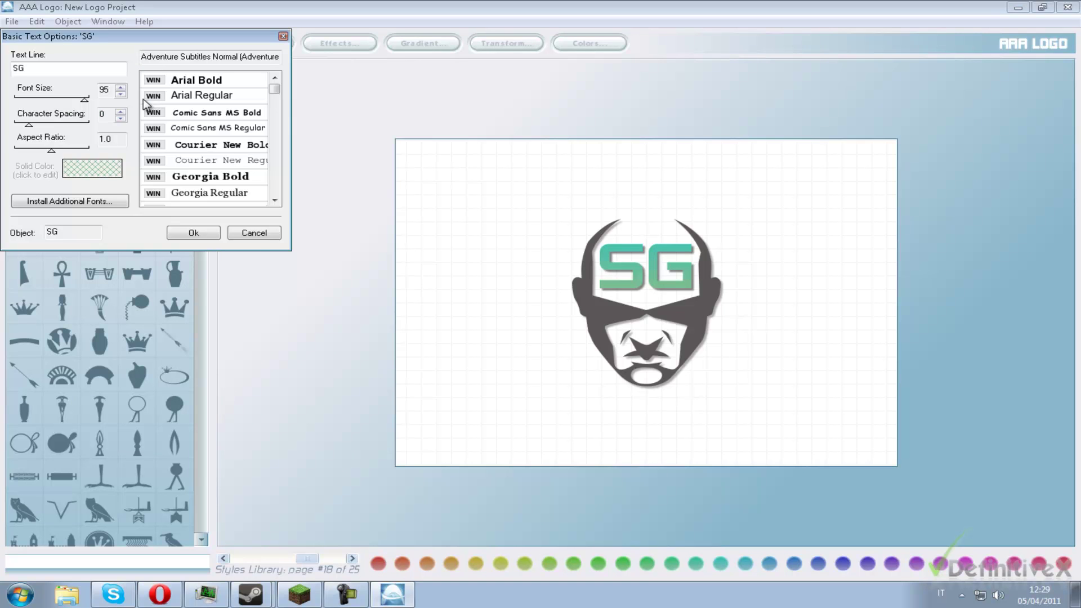
pyautogui.click(255, 233)
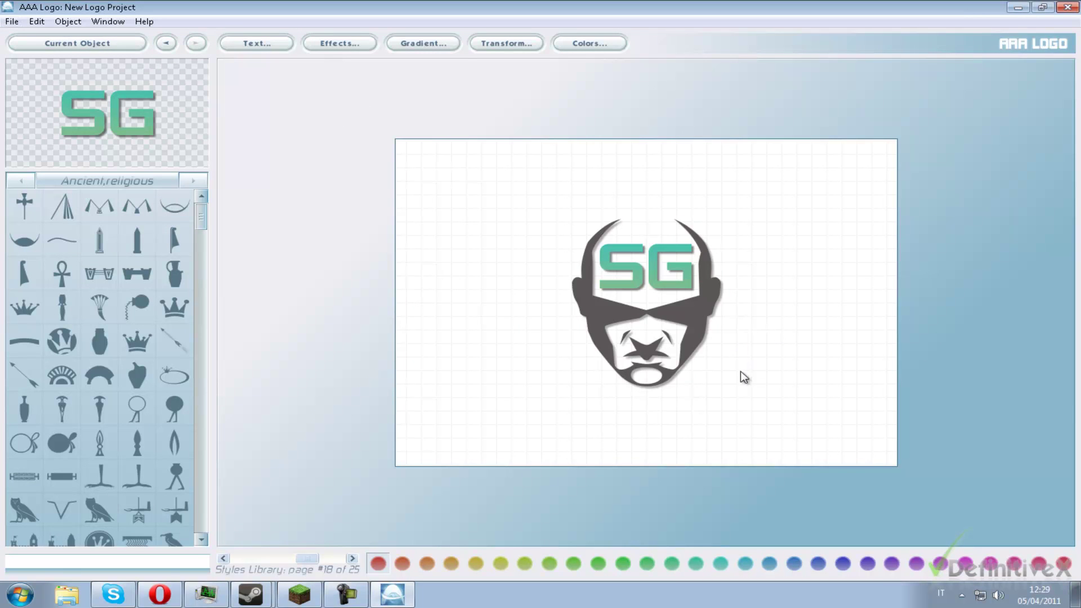
# Set up saving the logo image as a PNG 24-Bits file with a transparent background and continue to the export
pyautogui.click(11, 21)
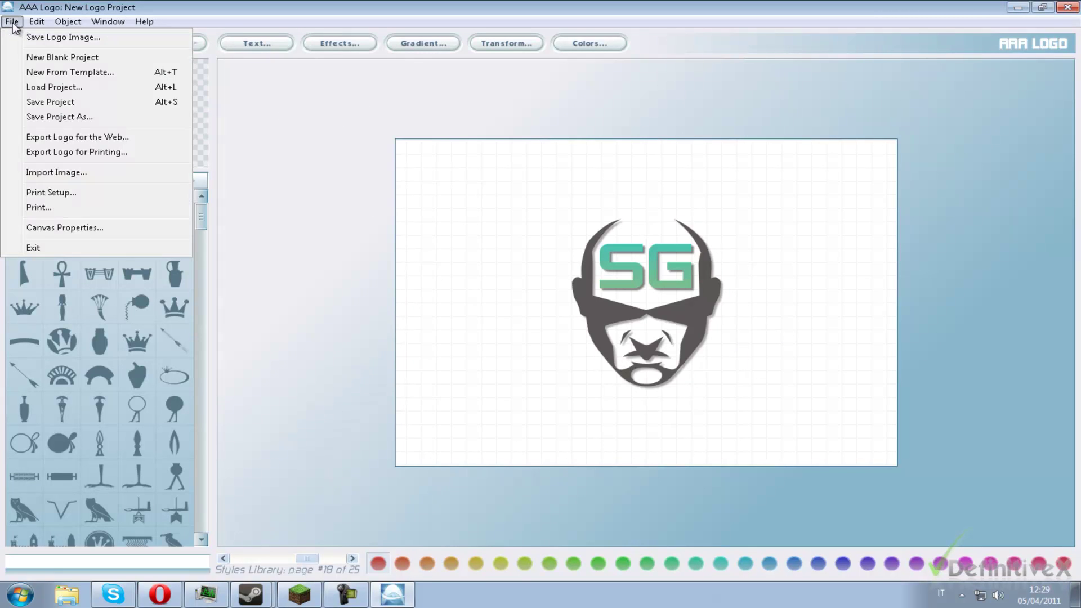
pyautogui.click(23, 34)
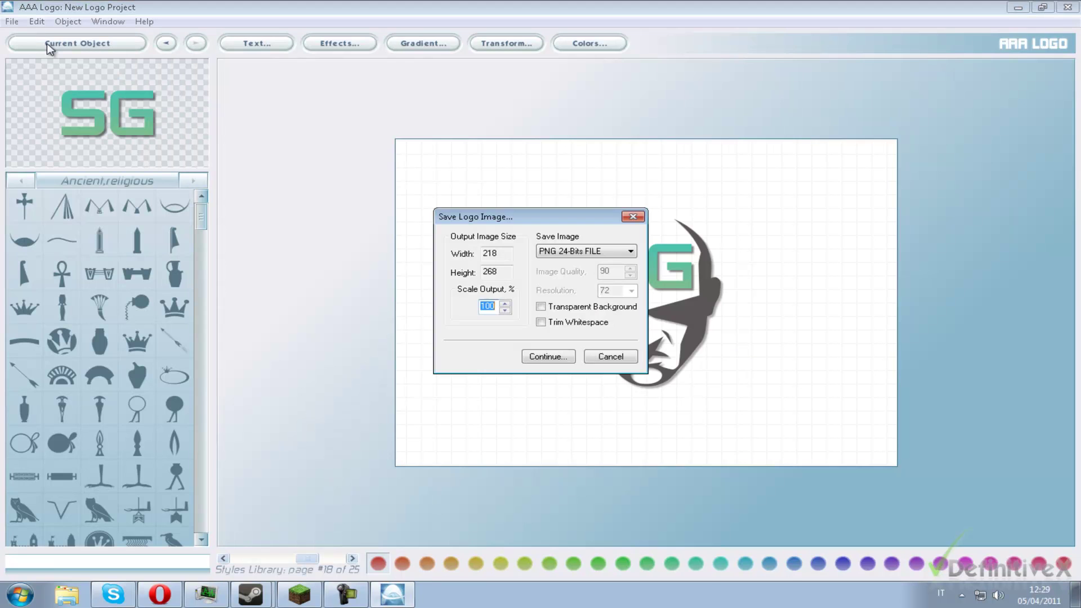
pyautogui.click(580, 251)
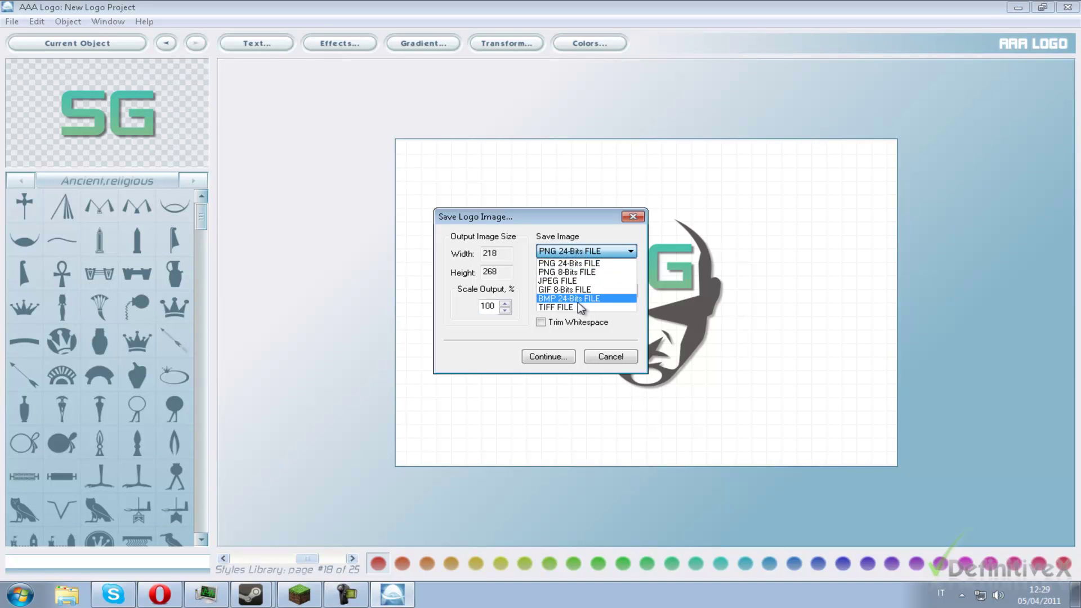
pyautogui.click(622, 239)
pyautogui.click(575, 251)
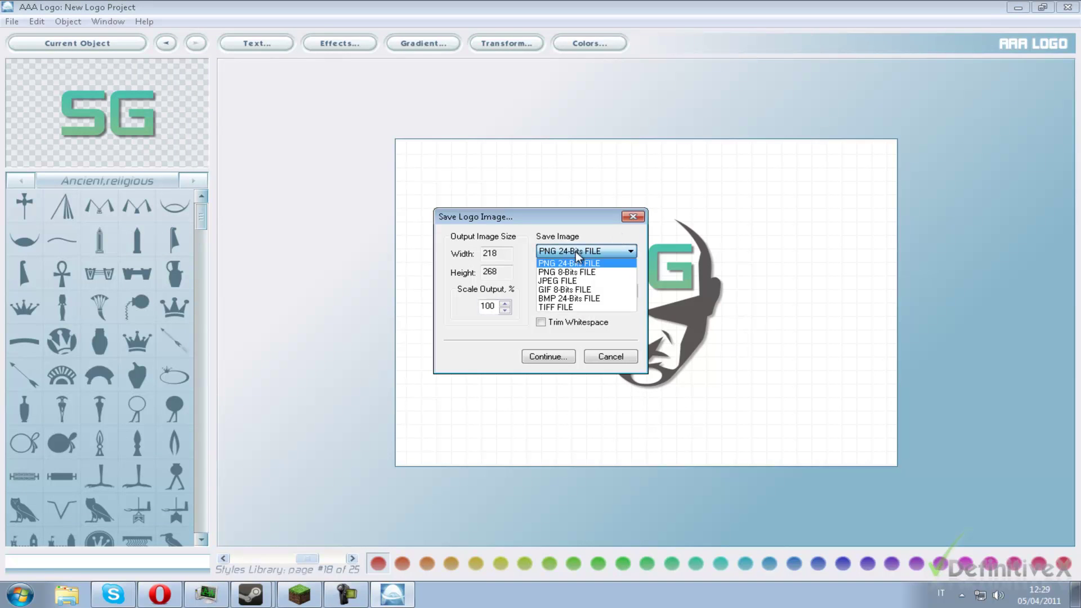
pyautogui.click(619, 228)
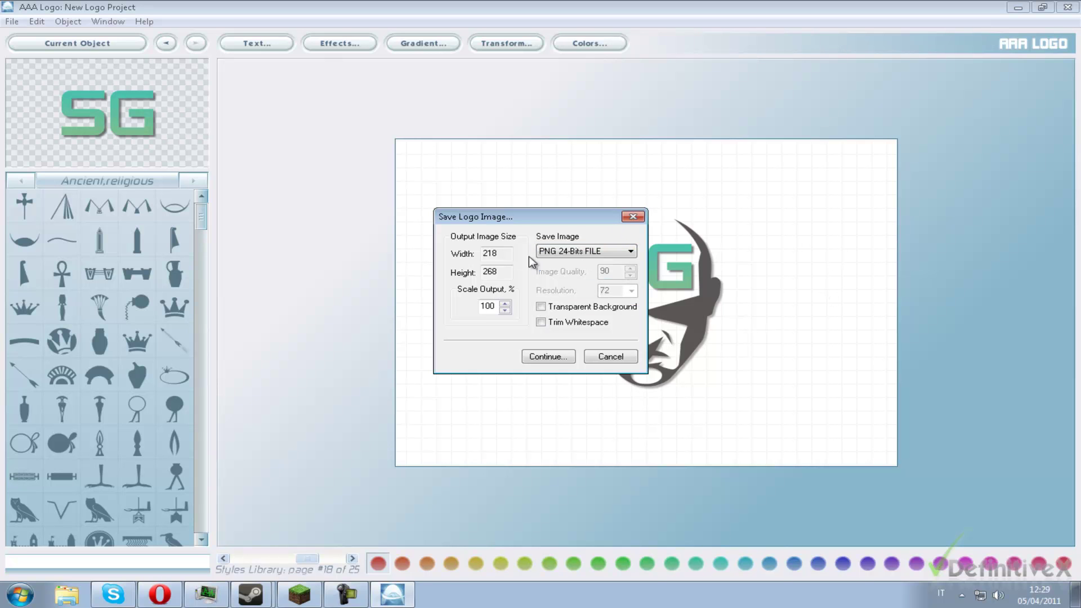
pyautogui.click(582, 254)
pyautogui.click(540, 308)
pyautogui.click(553, 356)
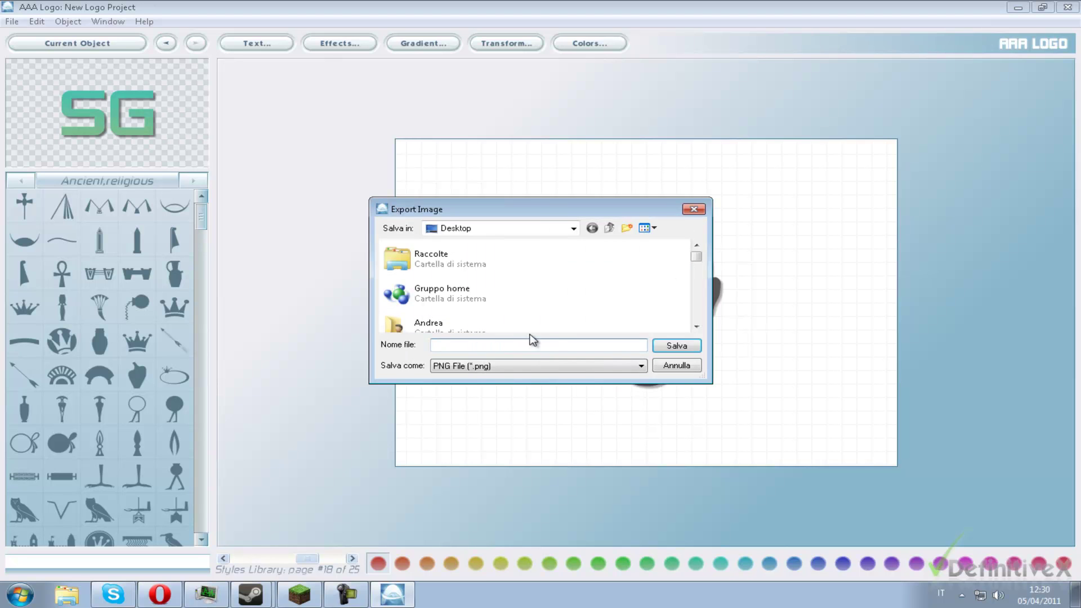
# Save the exported PNG on the Desktop under the file name "sg watermark head"
pyautogui.write('sg')
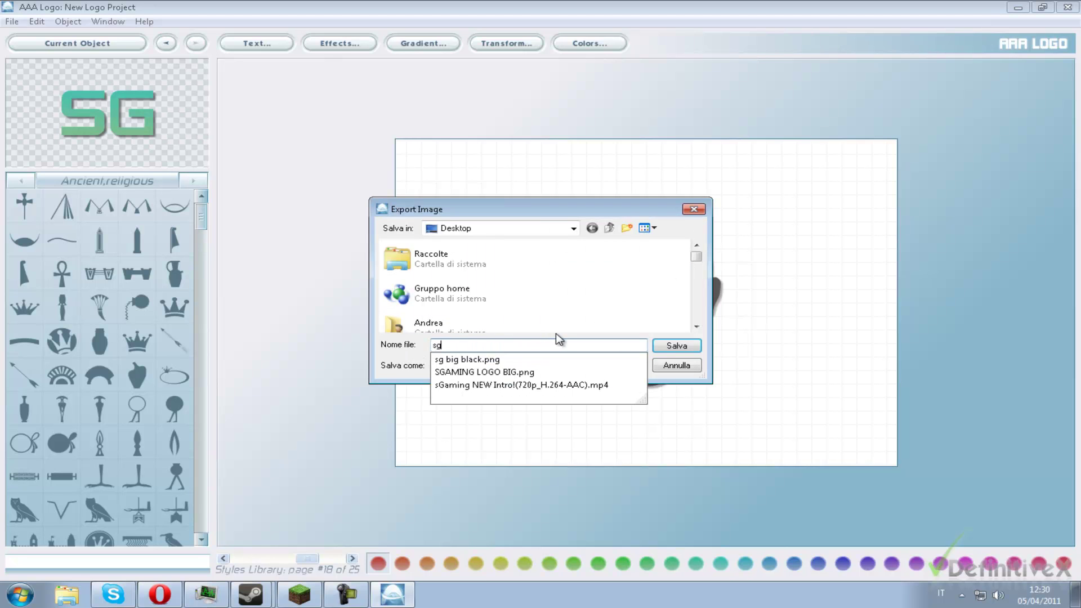
pyautogui.write(' watermark')
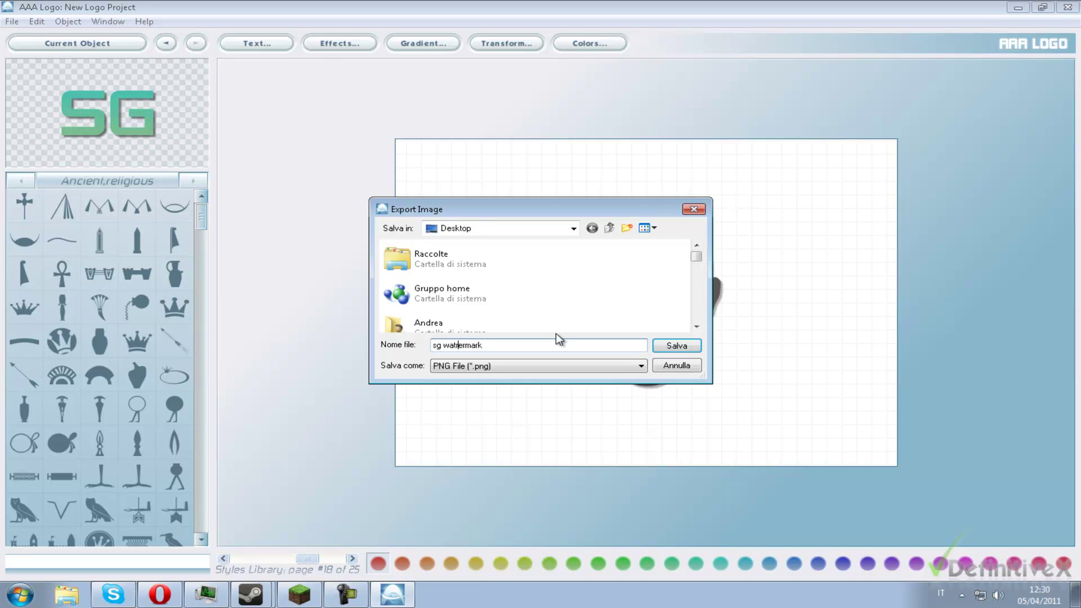
pyautogui.press('BackSpace')
pyautogui.click(693, 347)
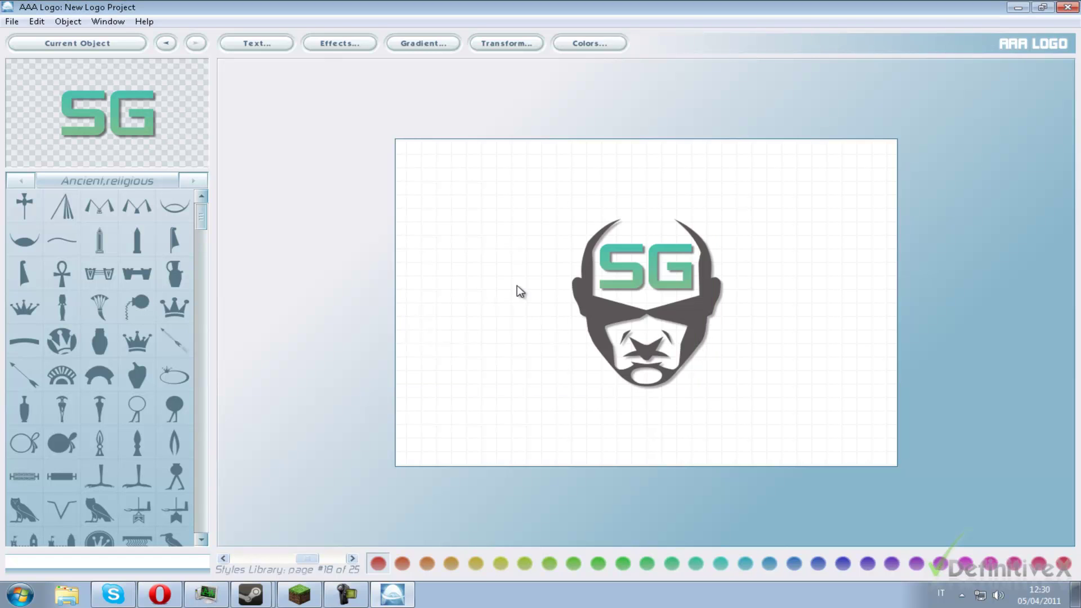
# Exit AAA Logo without saving the project, and view the exported sg watermark head image from the desktop in Windows Photo Viewer
pyautogui.click(1068, 7)
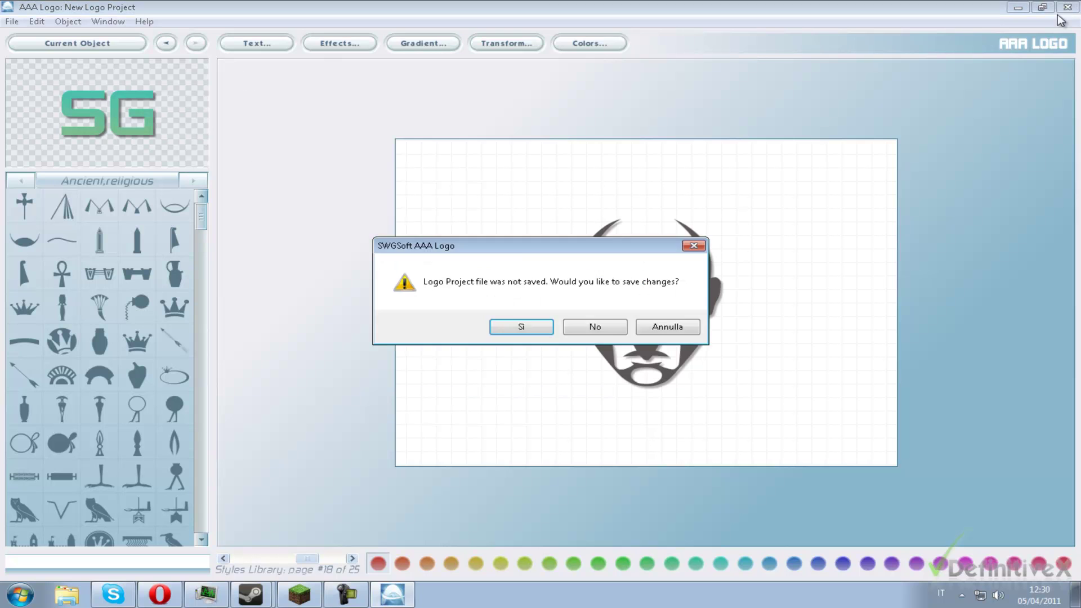
pyautogui.click(595, 328)
pyautogui.doubleClick(241, 184)
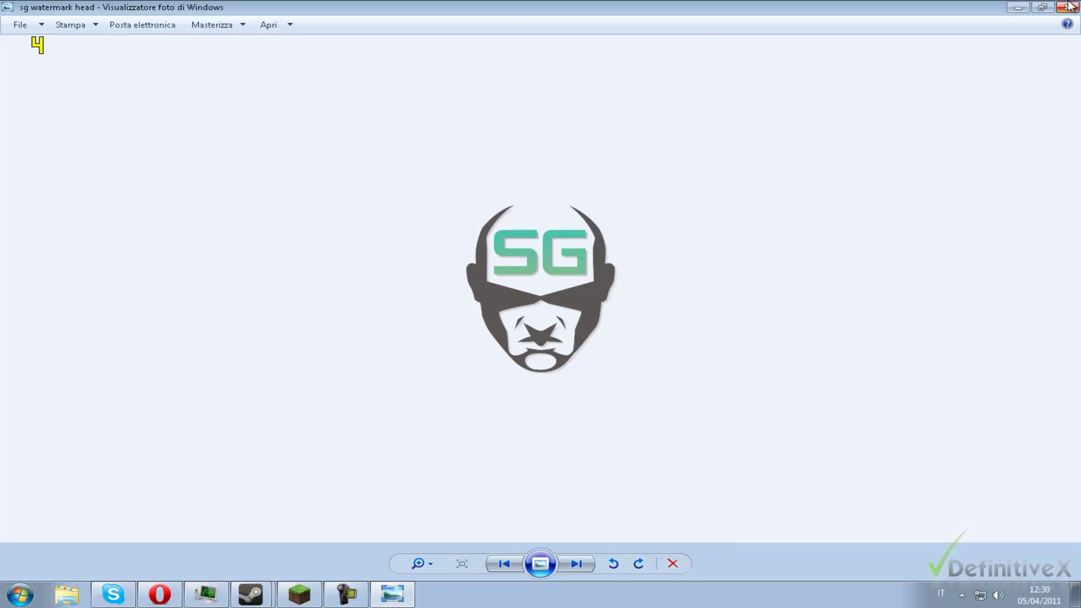
pyautogui.click(1068, 7)
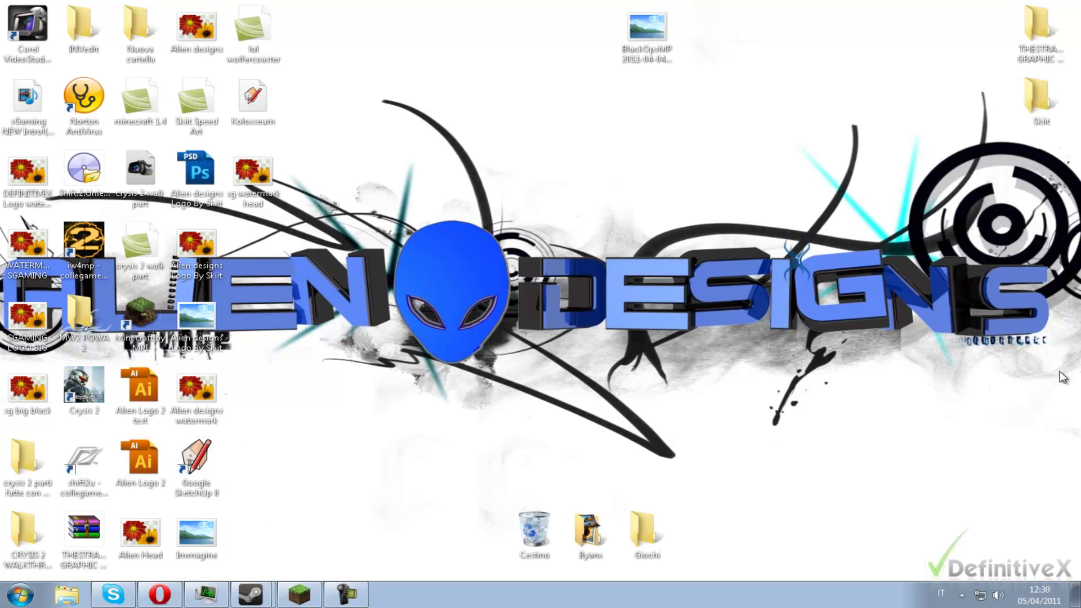
pyautogui.moveTo(223, 360); pyautogui.dragTo(282, 247)
pyautogui.click(282, 248)
pyautogui.moveTo(391, 214); pyautogui.dragTo(1061, 394)
pyautogui.moveTo(1047, 358); pyautogui.dragTo(400, 229)
pyautogui.click(254, 174)
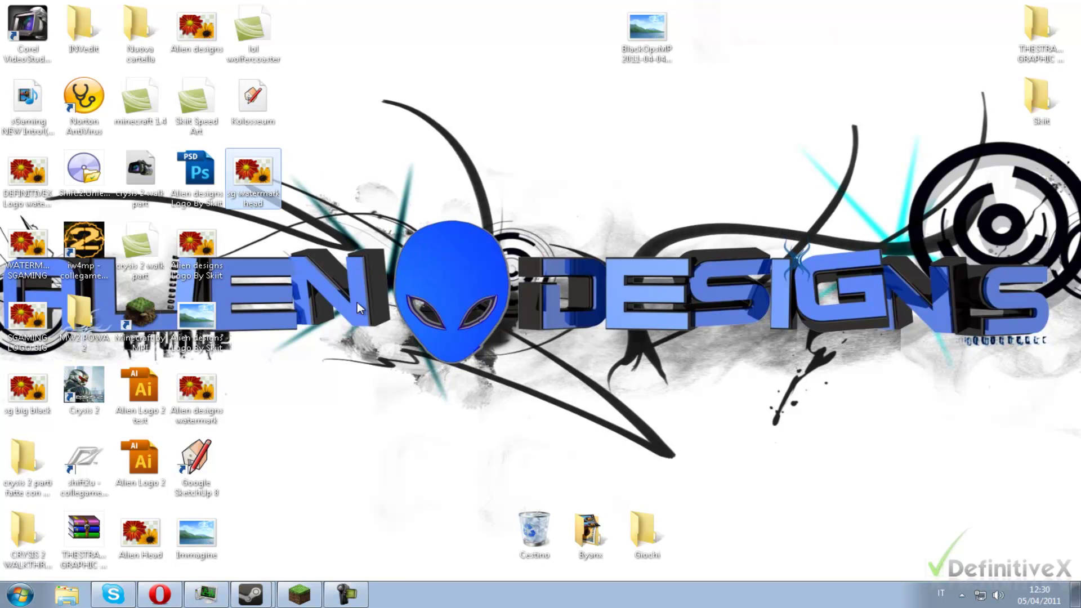
pyautogui.click(345, 190)
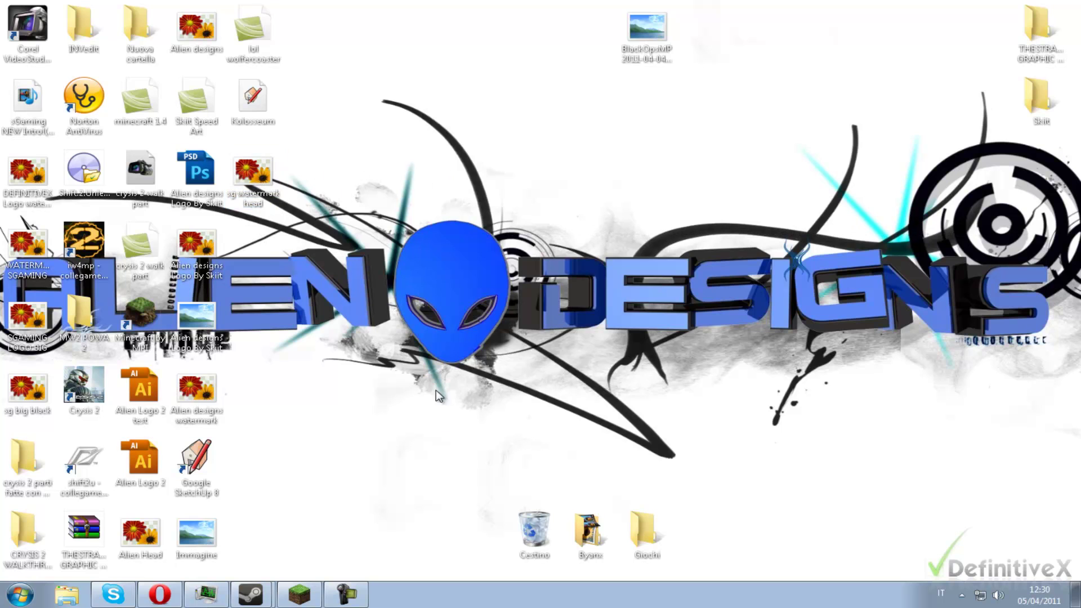